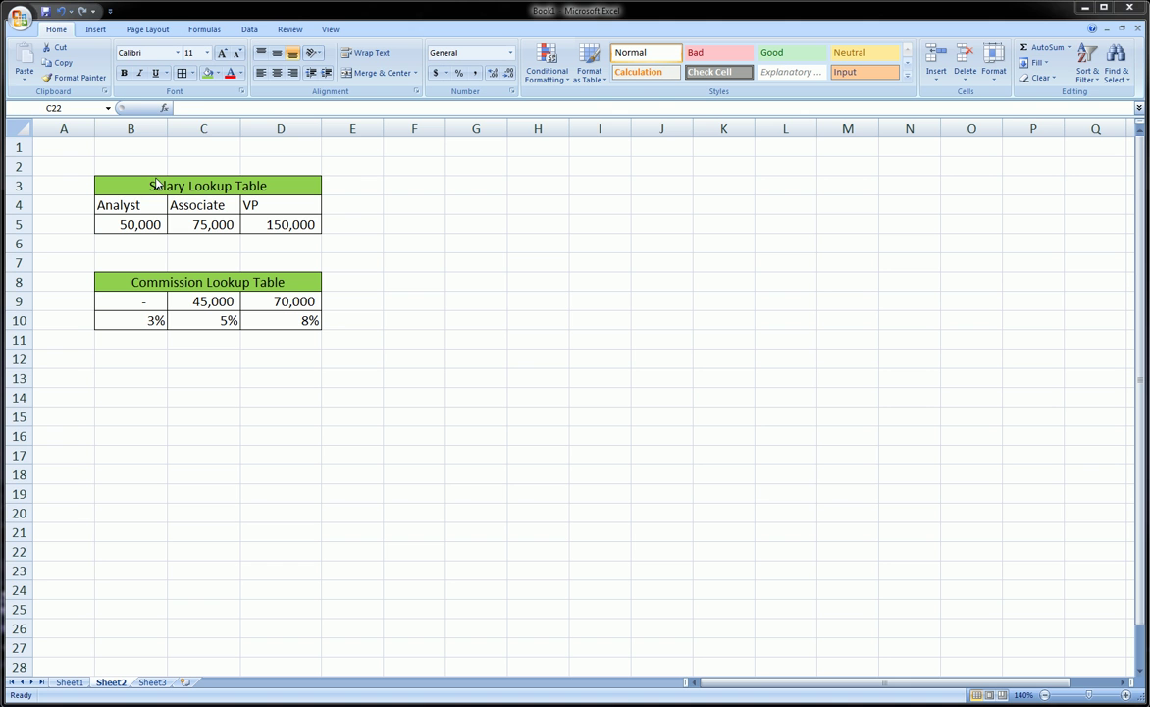
{"action": "left_click_drag", "start_coordinate": [127, 201], "coordinate": [269, 223]}
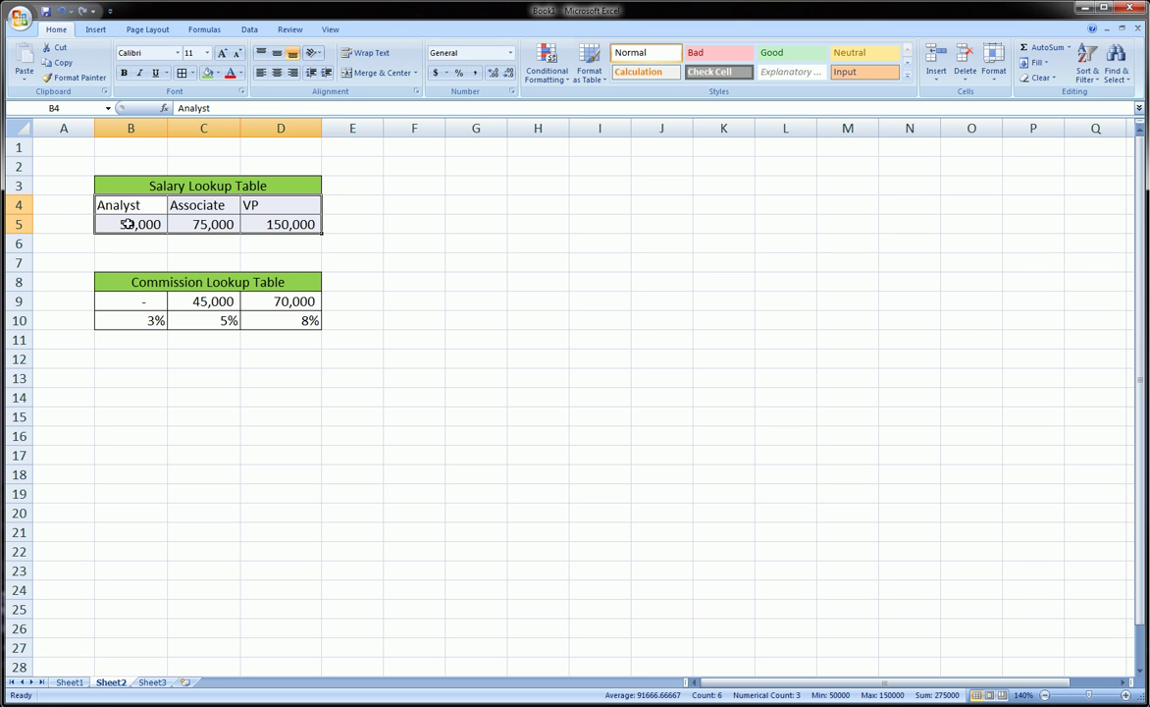
{"action": "left_click_drag", "start_coordinate": [135, 206], "coordinate": [270, 205]}
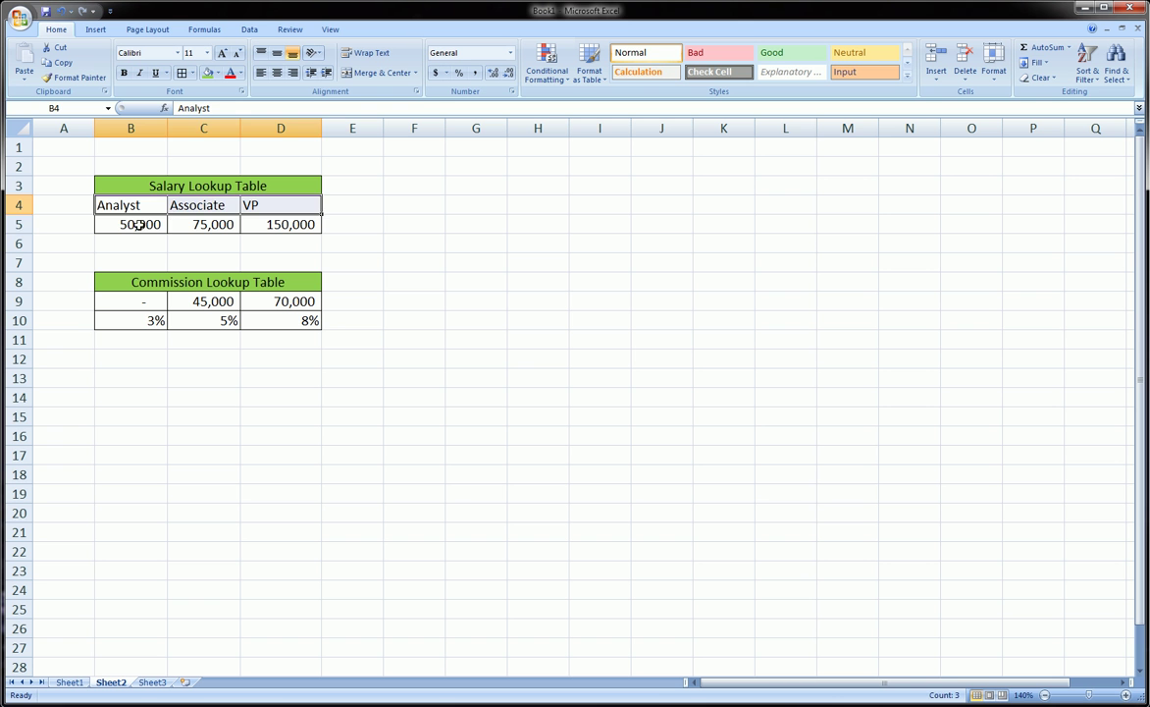
{"action": "left_click", "coordinate": [133, 224]}
{"action": "left_click_drag", "start_coordinate": [152, 223], "coordinate": [270, 224]}
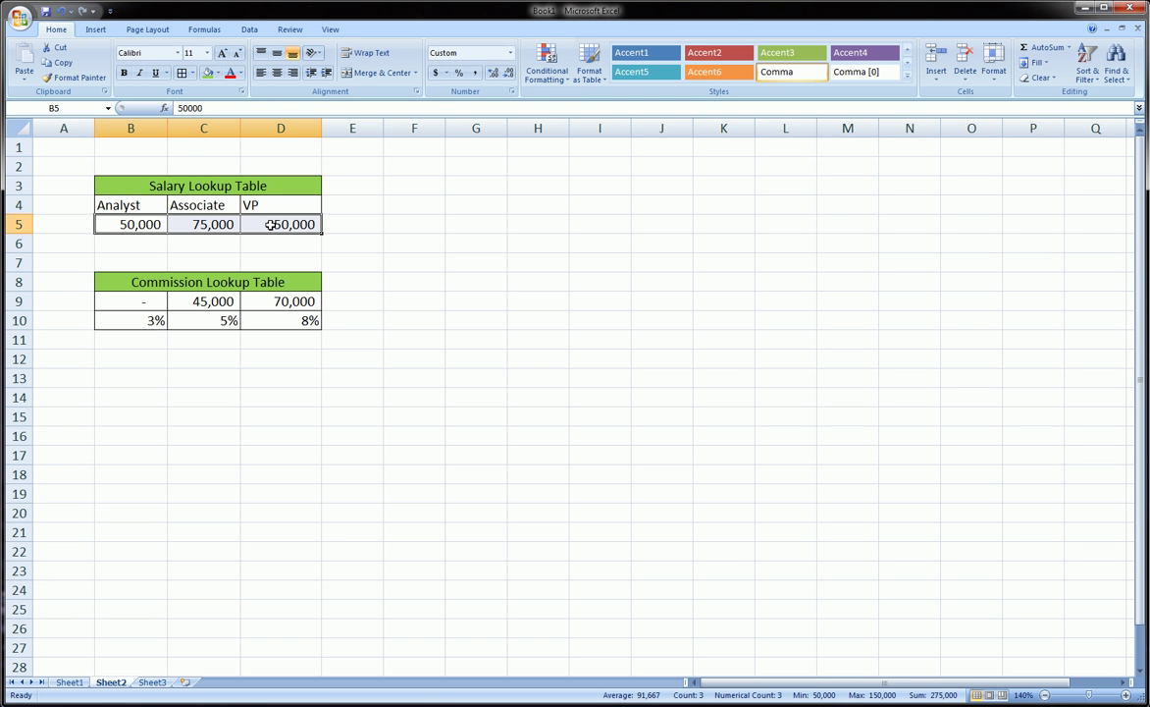
Step: Start a vertical salary list at F4 with Analyst 50000 and Associate 75,000 in columns F and G
{"action": "left_click", "coordinate": [404, 206]}
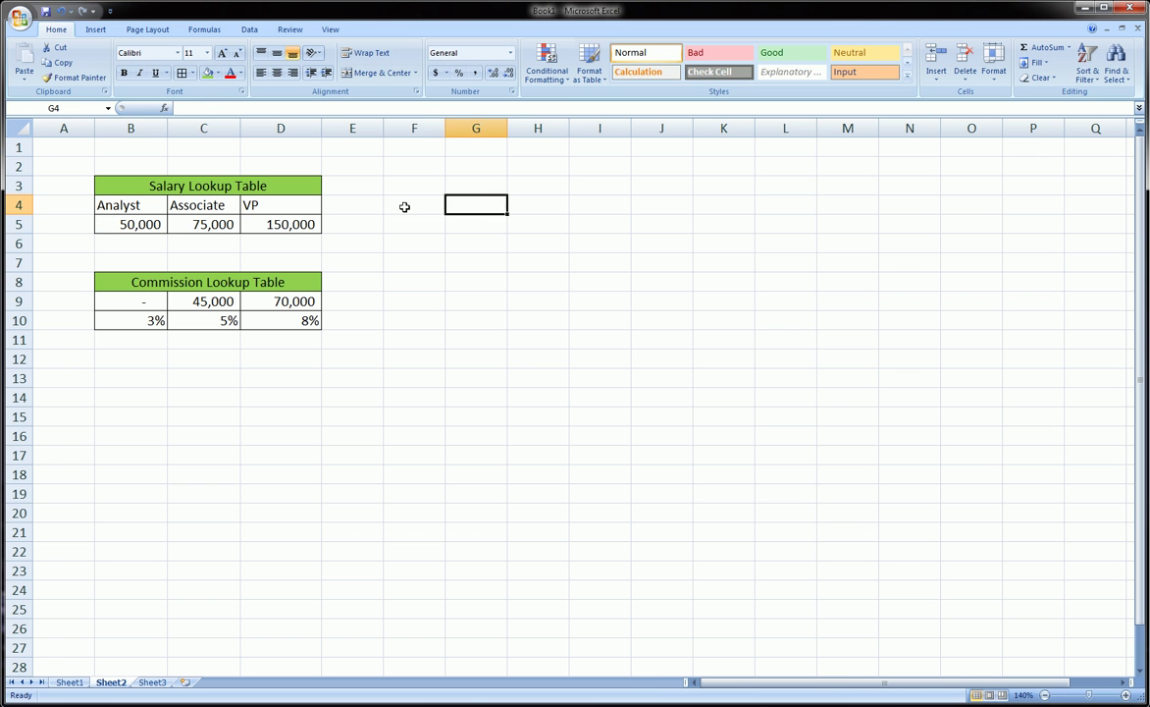
{"action": "type", "text": "A"}
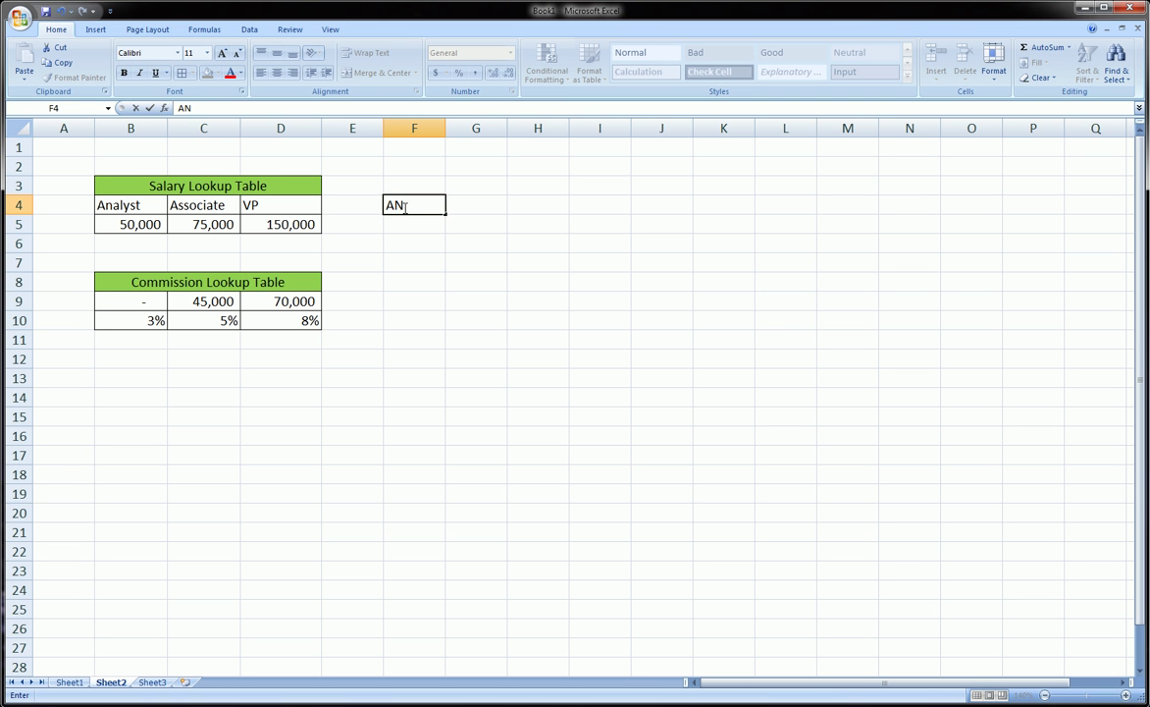
{"action": "type", "text": "nalyst"}
{"action": "key", "text": "Tab"}
{"action": "type", "text": "50000"}
{"action": "key", "text": "Return"}
{"action": "type", "text": "Associate"}
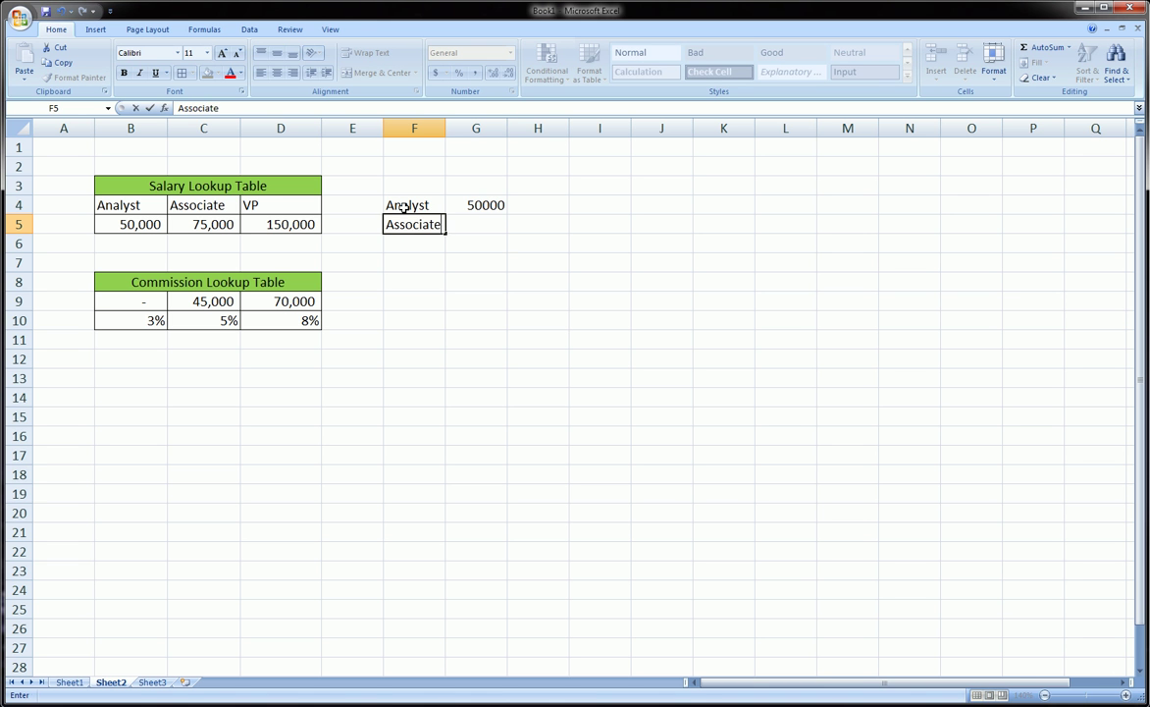
{"action": "key", "text": "Right"}
{"action": "type", "text": "75,000"}
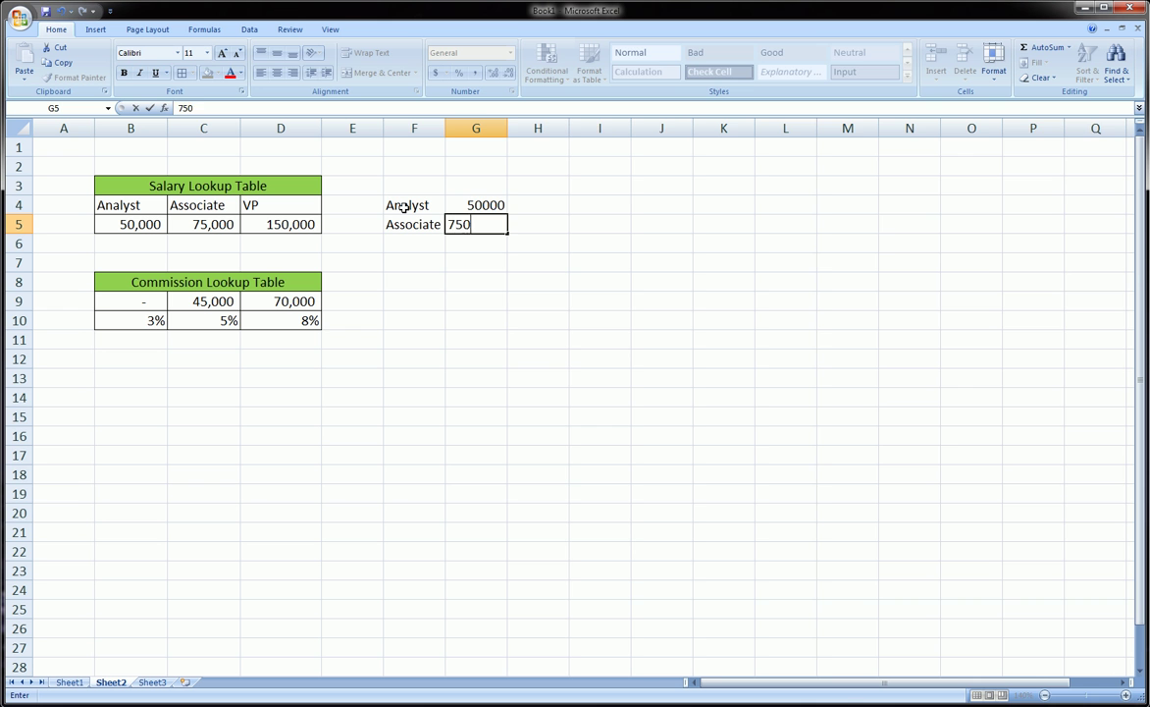
Step: Add VP with 15000 in F6 and G6 as the third row of the vertical salary list
{"action": "key", "text": "Return"}
{"action": "type", "text": "VP"}
{"action": "key", "text": "BackSpace"}
{"action": "key", "text": "BackSpace"}
{"action": "key", "text": "Left"}
{"action": "type", "text": "VP"}
{"action": "key", "text": "Right"}
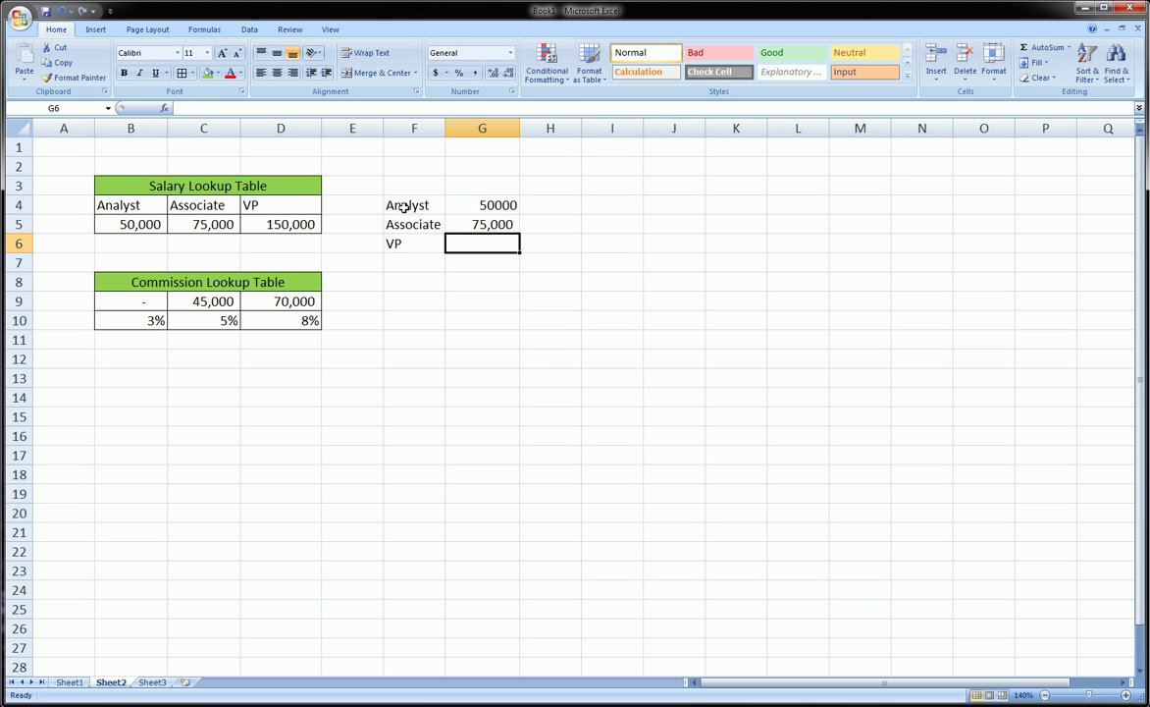
{"action": "type", "text": "15000"}
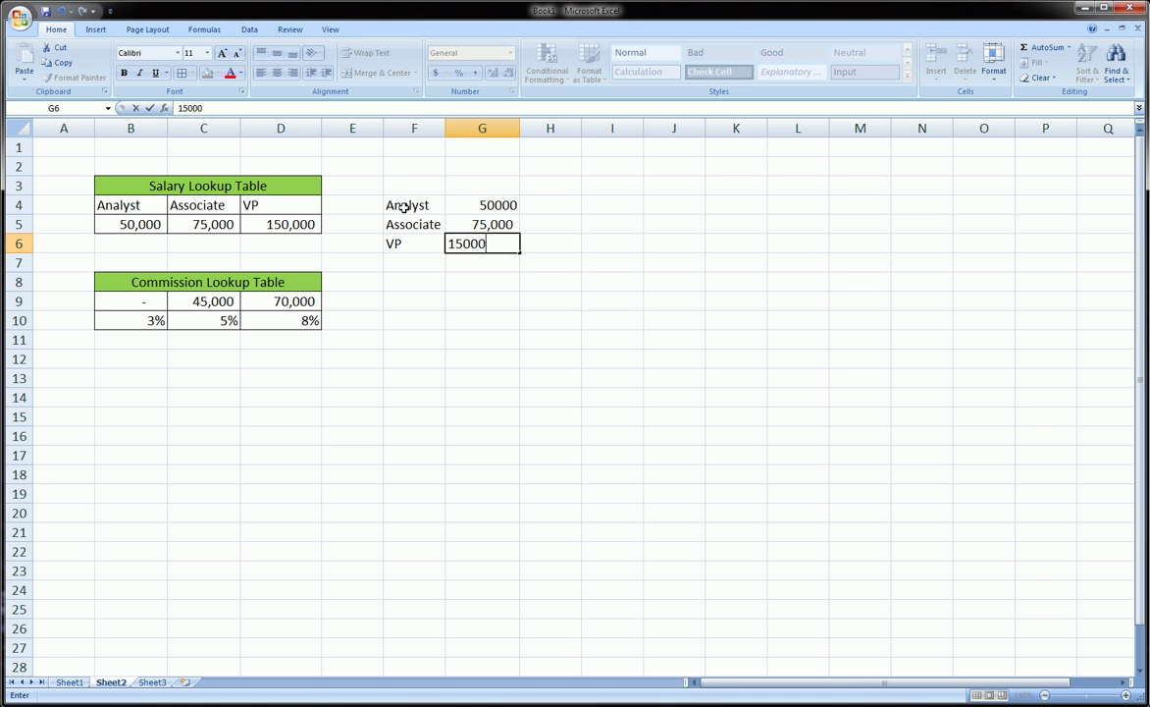
{"action": "key", "text": "Return"}
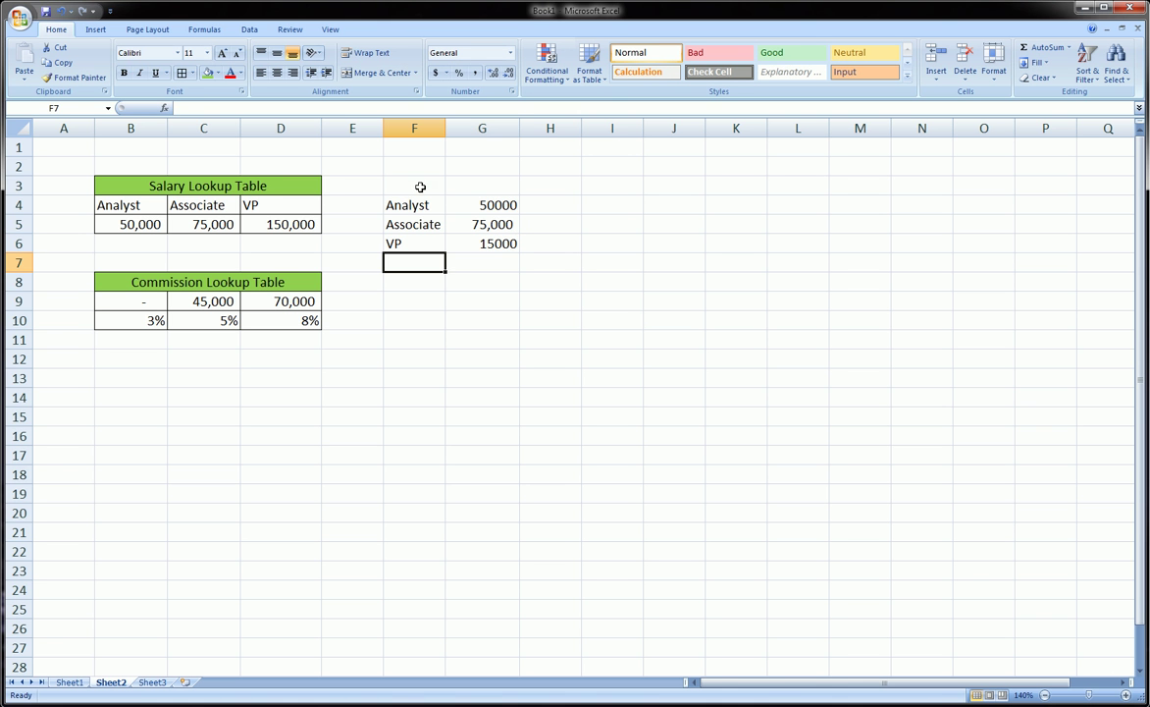
{"action": "left_click", "coordinate": [403, 182]}
{"action": "left_click", "coordinate": [418, 206]}
{"action": "left_click_drag", "start_coordinate": [418, 206], "coordinate": [488, 239]}
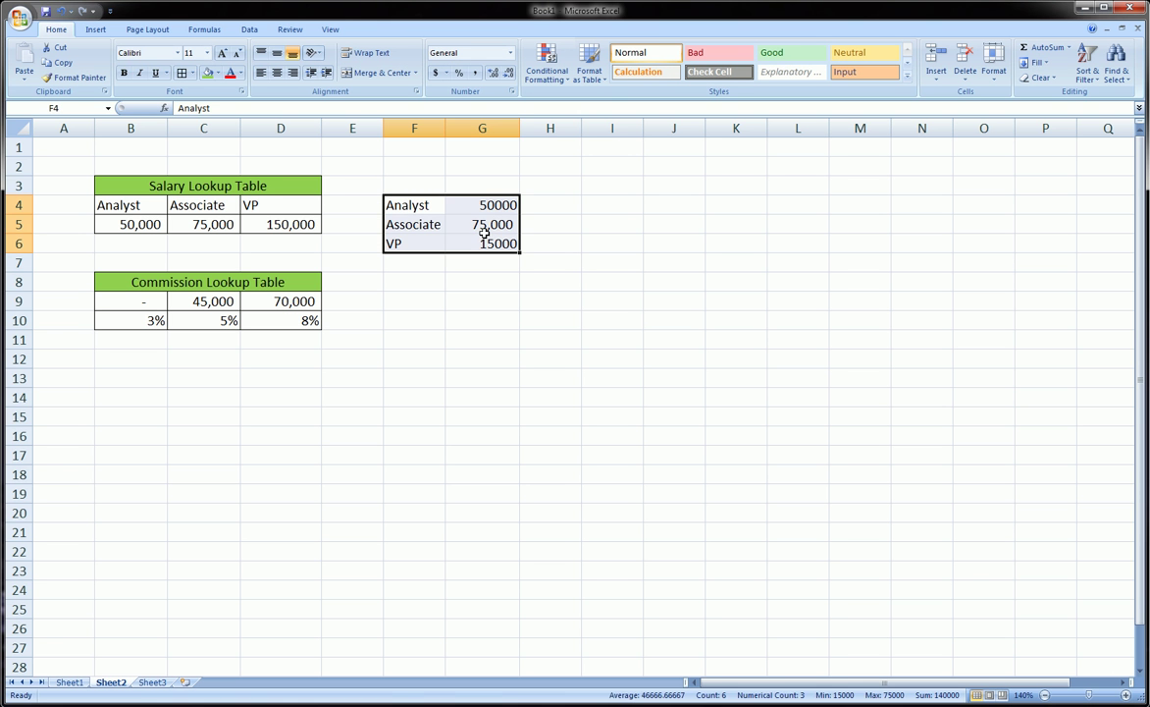
{"action": "left_click_drag", "start_coordinate": [145, 209], "coordinate": [273, 224]}
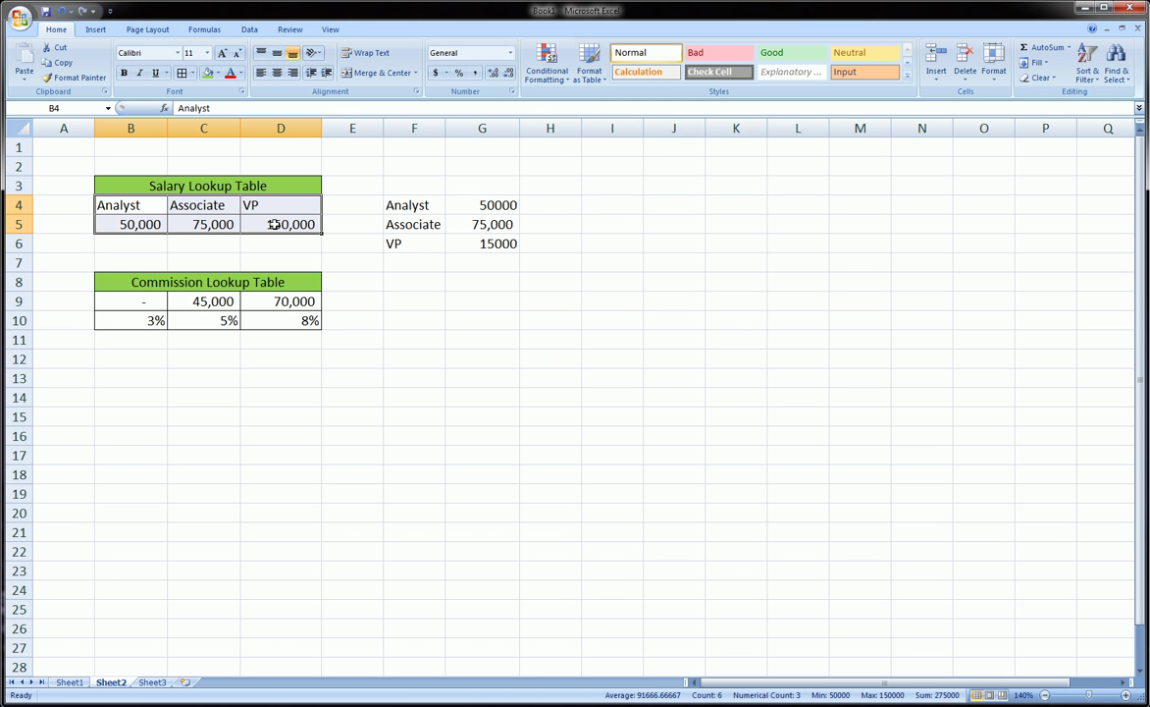
{"action": "left_click", "coordinate": [389, 204]}
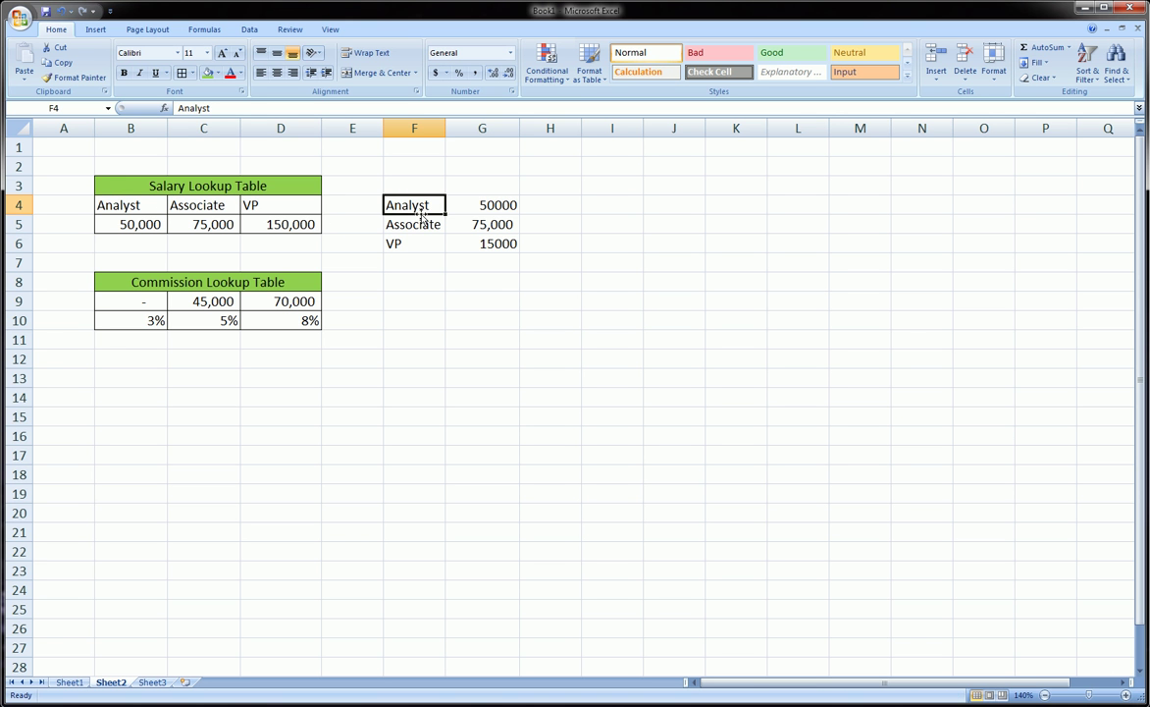
Step: Format the salaries in G4:G6 with a thousands separator and no decimals
{"action": "left_click_drag", "start_coordinate": [453, 204], "coordinate": [481, 244]}
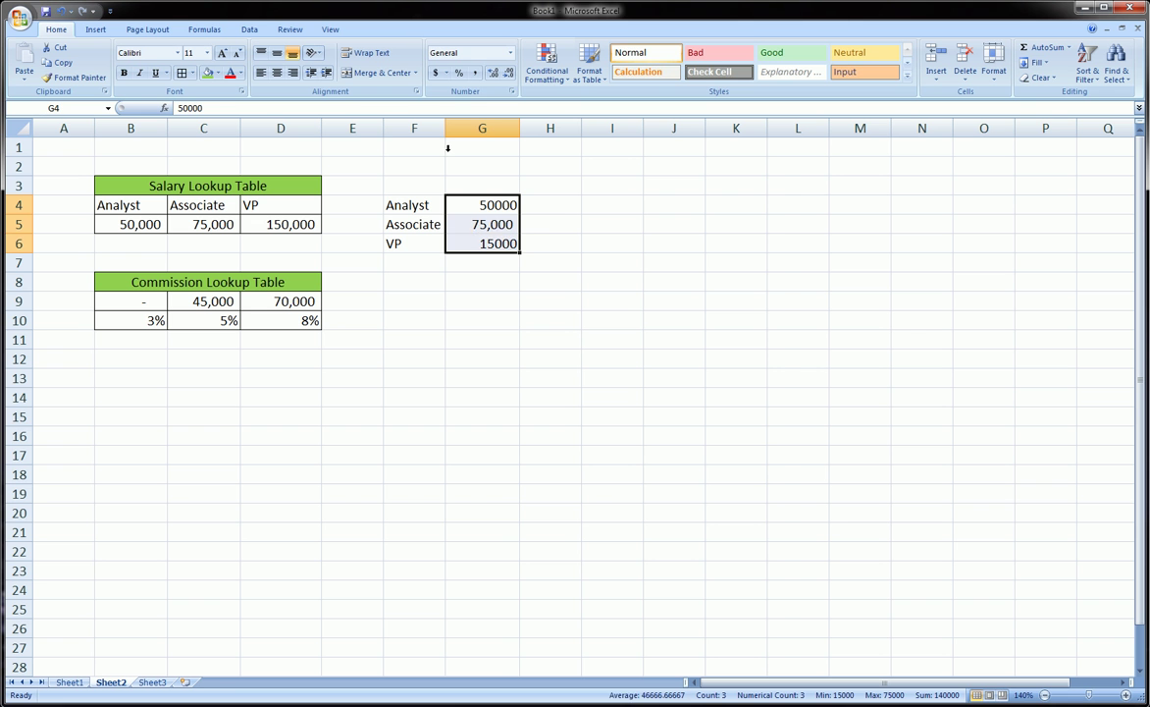
{"action": "left_click", "coordinate": [475, 73]}
{"action": "left_click", "coordinate": [509, 73]}
{"action": "left_click", "coordinate": [508, 73]}
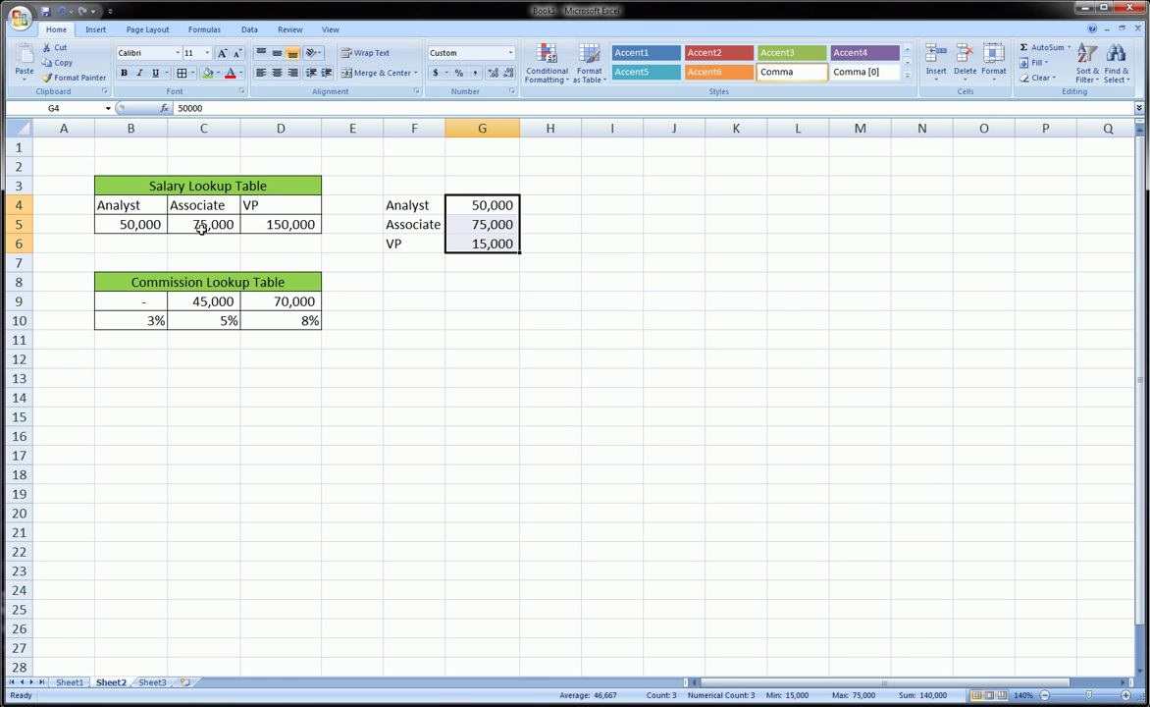
Step: Undo the vertical salary list entered in F4:G6
{"action": "left_click", "coordinate": [451, 285]}
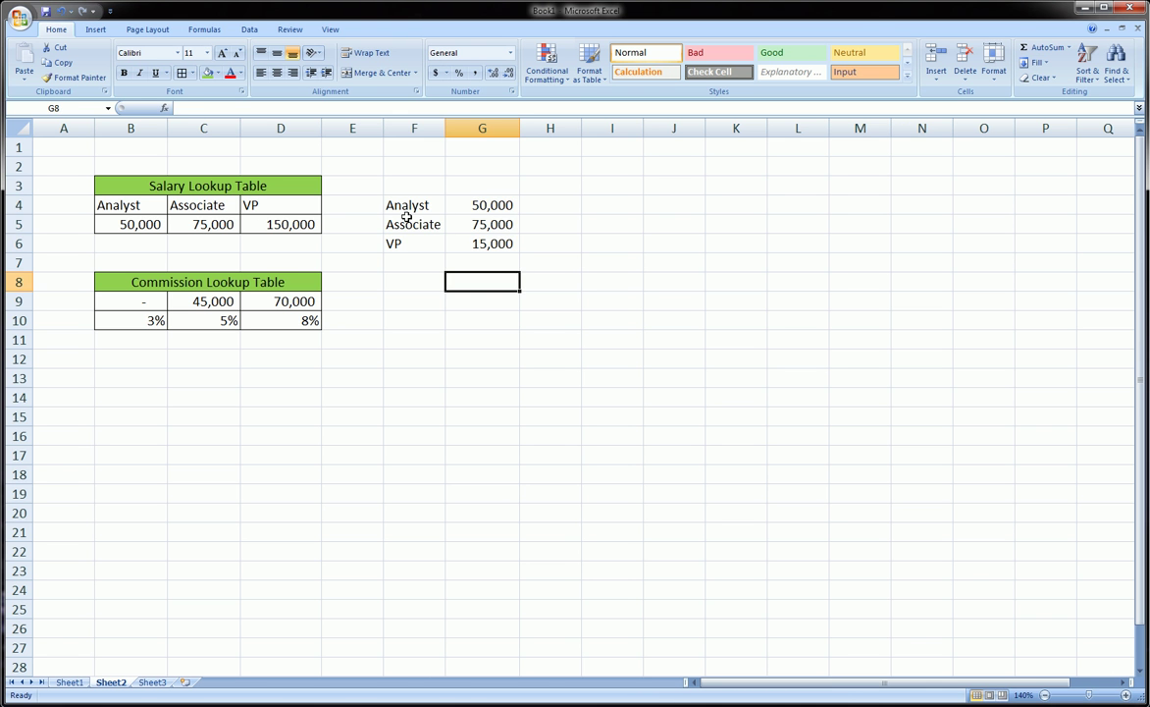
{"action": "left_click", "coordinate": [412, 221]}
{"action": "left_click", "coordinate": [271, 208]}
{"action": "left_click_drag", "start_coordinate": [402, 206], "coordinate": [490, 242]}
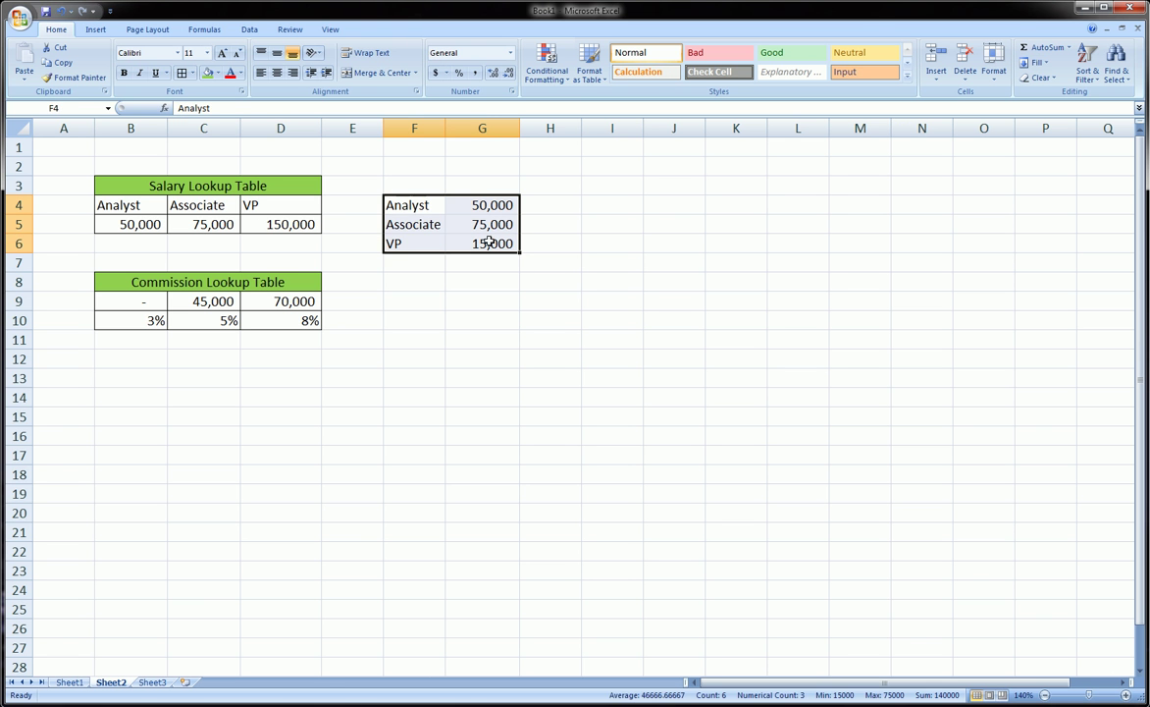
{"action": "key", "text": "ctrl+z"}
{"action": "key", "text": "ctrl+z"}
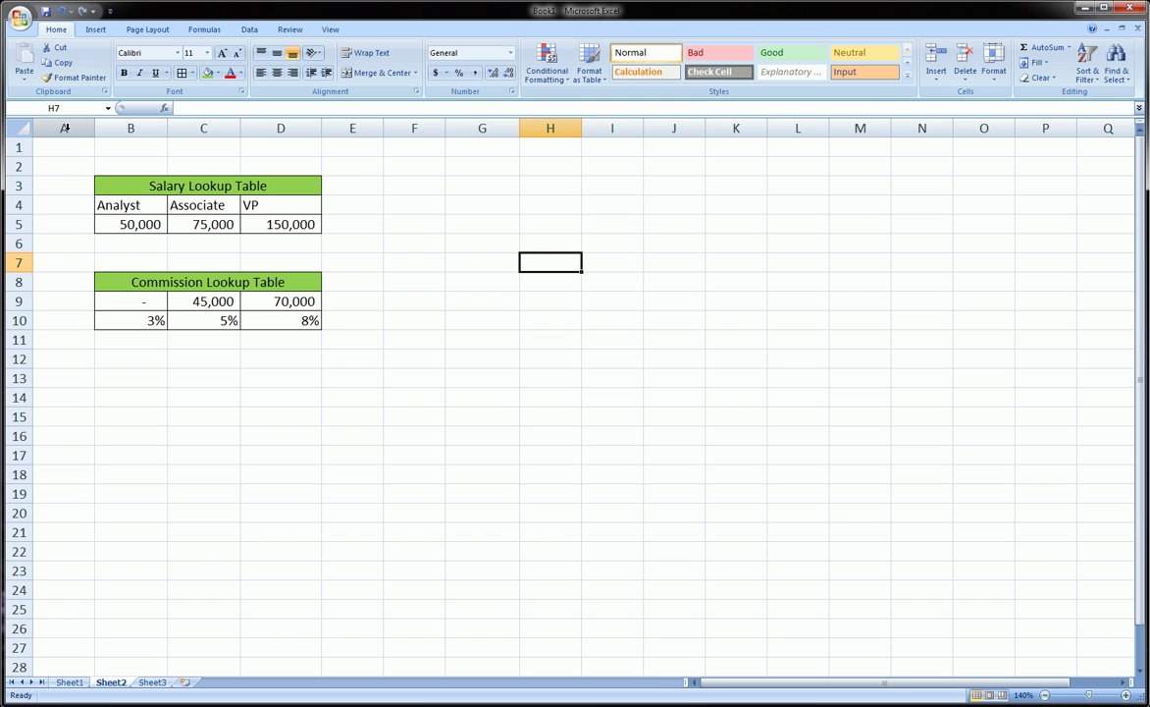
Step: Insert a blank column before column A
{"action": "left_click", "coordinate": [65, 128]}
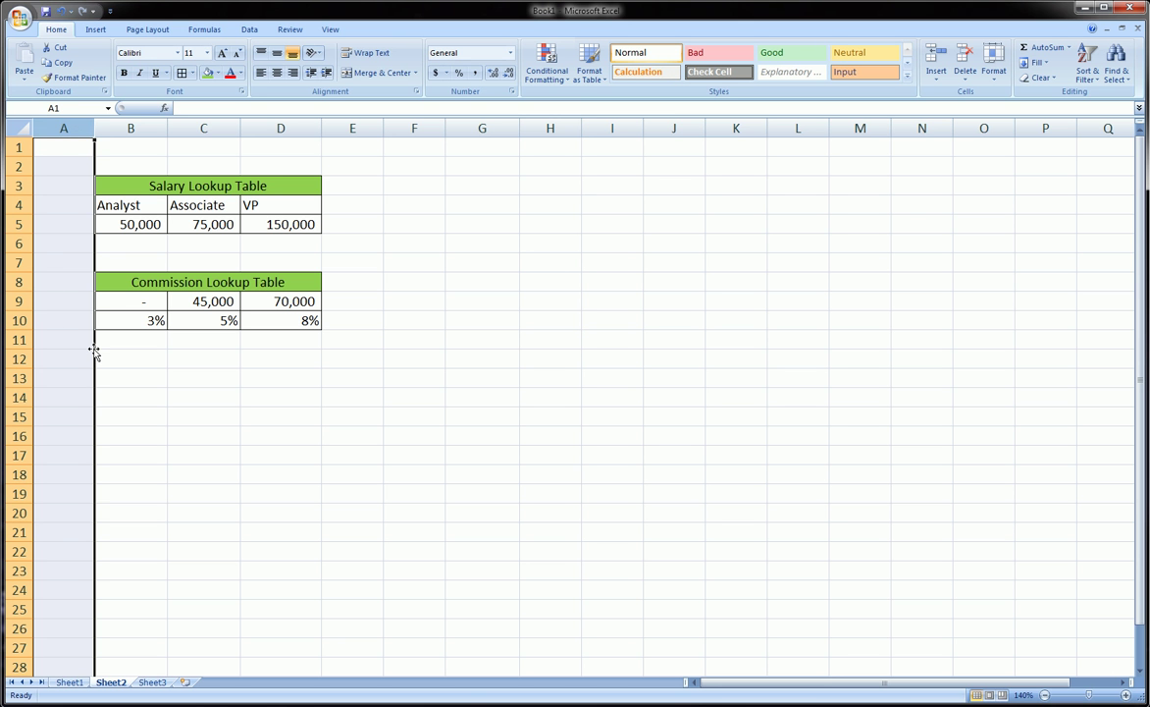
{"action": "left_click", "coordinate": [180, 373]}
{"action": "left_click", "coordinate": [64, 128]}
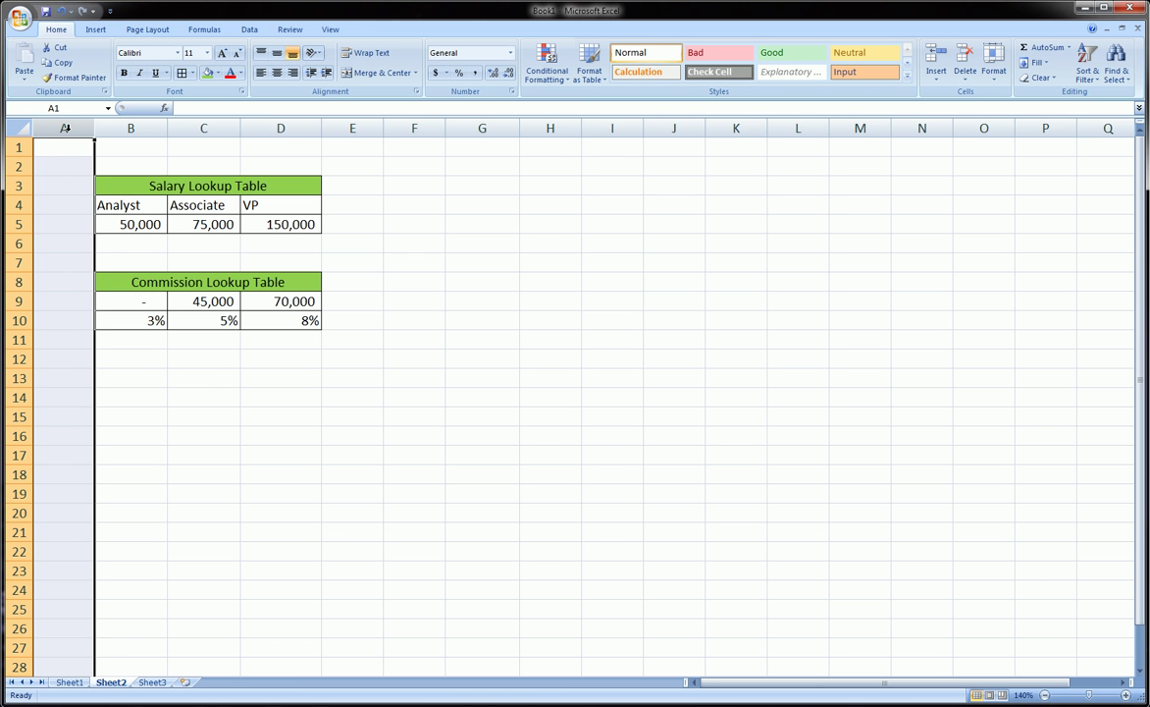
{"action": "right_click", "coordinate": [64, 128]}
{"action": "key", "text": "Escape"}
{"action": "right_click", "coordinate": [64, 127]}
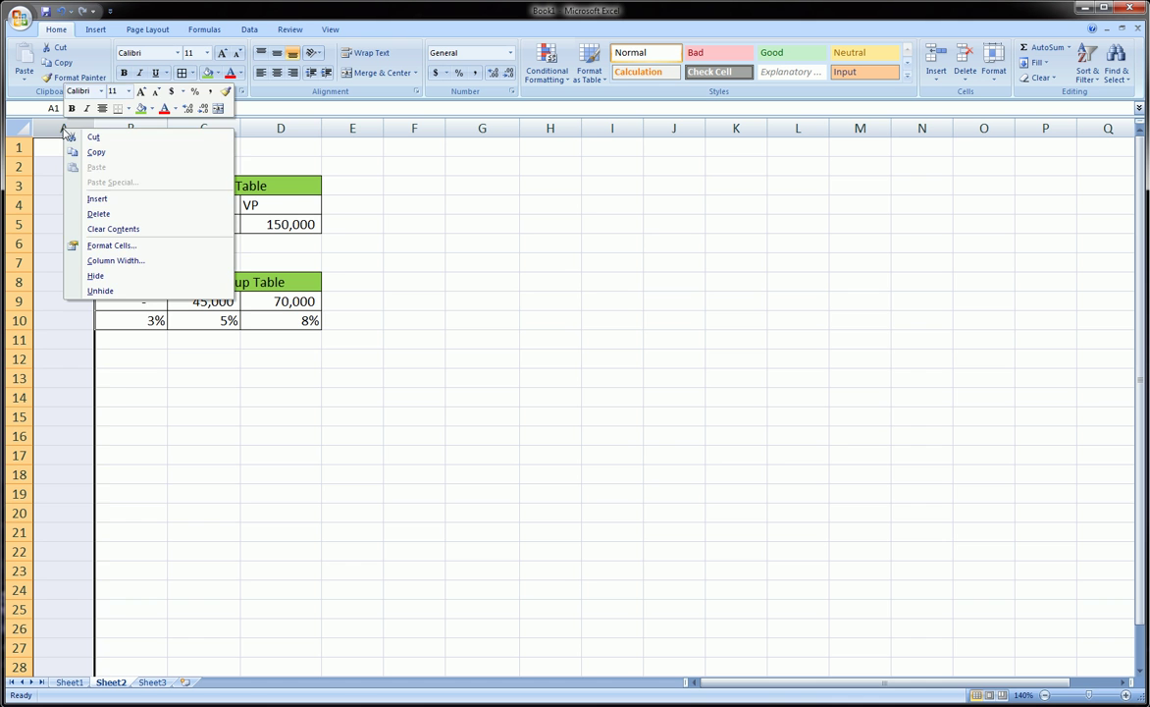
{"action": "left_click", "coordinate": [131, 193]}
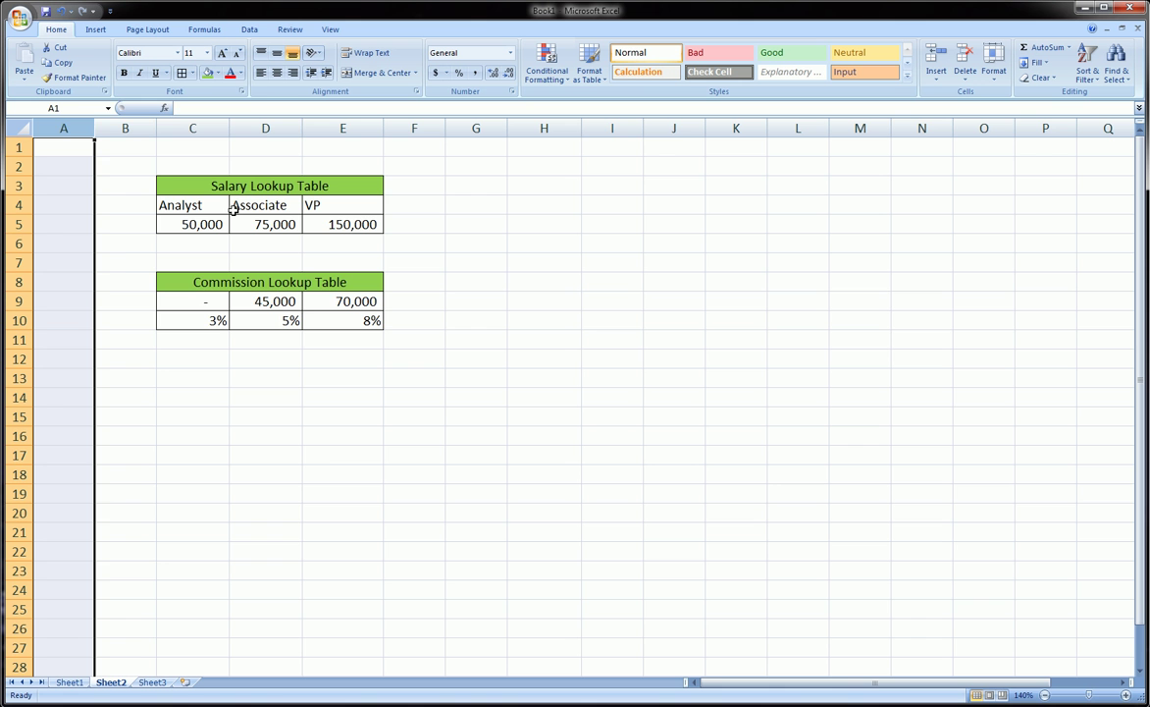
Step: Insert four more blank columns in front of the lookup tables, adding the last two together
{"action": "right_click", "coordinate": [88, 130]}
{"action": "left_click", "coordinate": [128, 201]}
{"action": "right_click", "coordinate": [80, 124]}
{"action": "left_click", "coordinate": [114, 194]}
{"action": "left_click_drag", "start_coordinate": [63, 128], "coordinate": [111, 127]}
{"action": "right_click", "coordinate": [111, 133]}
{"action": "left_click", "coordinate": [149, 195]}
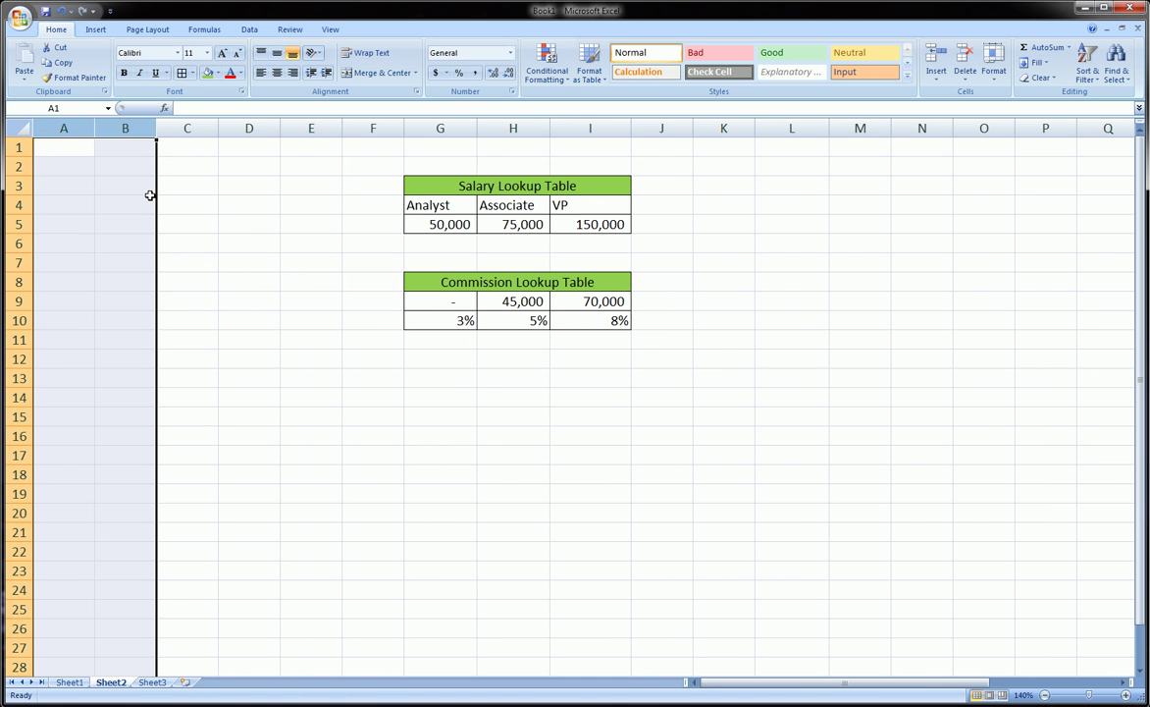
Step: Undo all the column insertions in front of the lookup tables
{"action": "key", "text": "ctrl+z"}
{"action": "key", "text": "ctrl+z"}
{"action": "key", "text": "ctrl+z"}
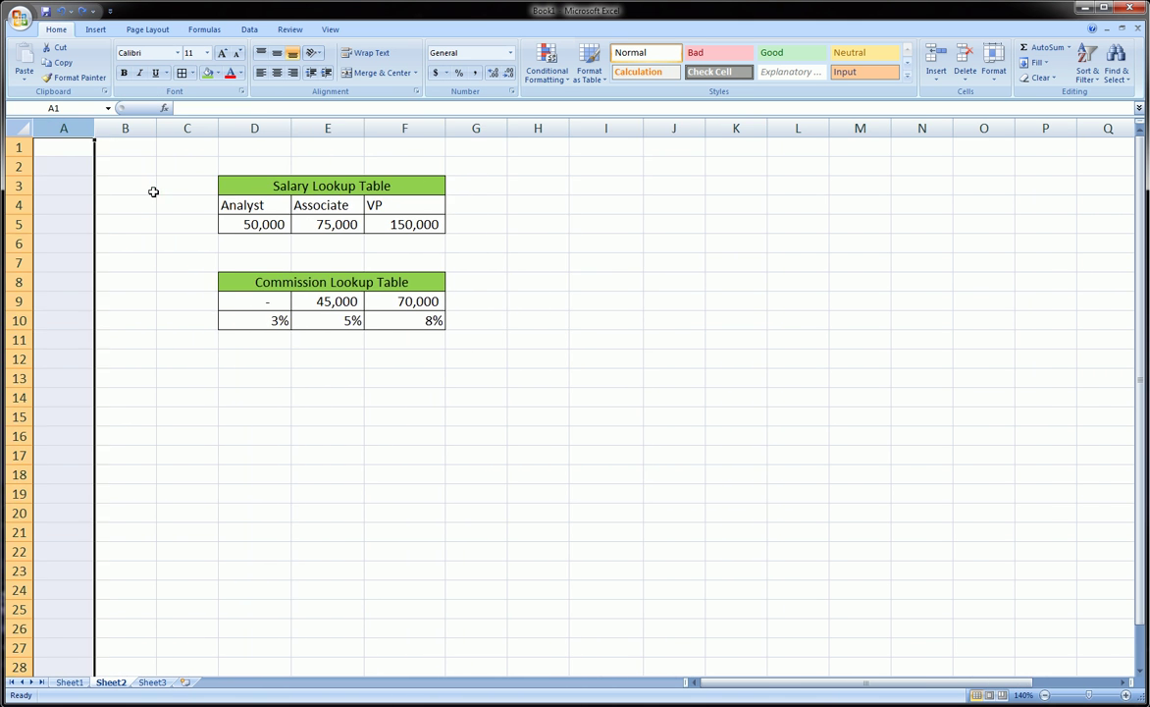
Step: Insert nine blank columns before column A so the lookup tables start in column K
{"action": "left_click", "coordinate": [70, 124]}
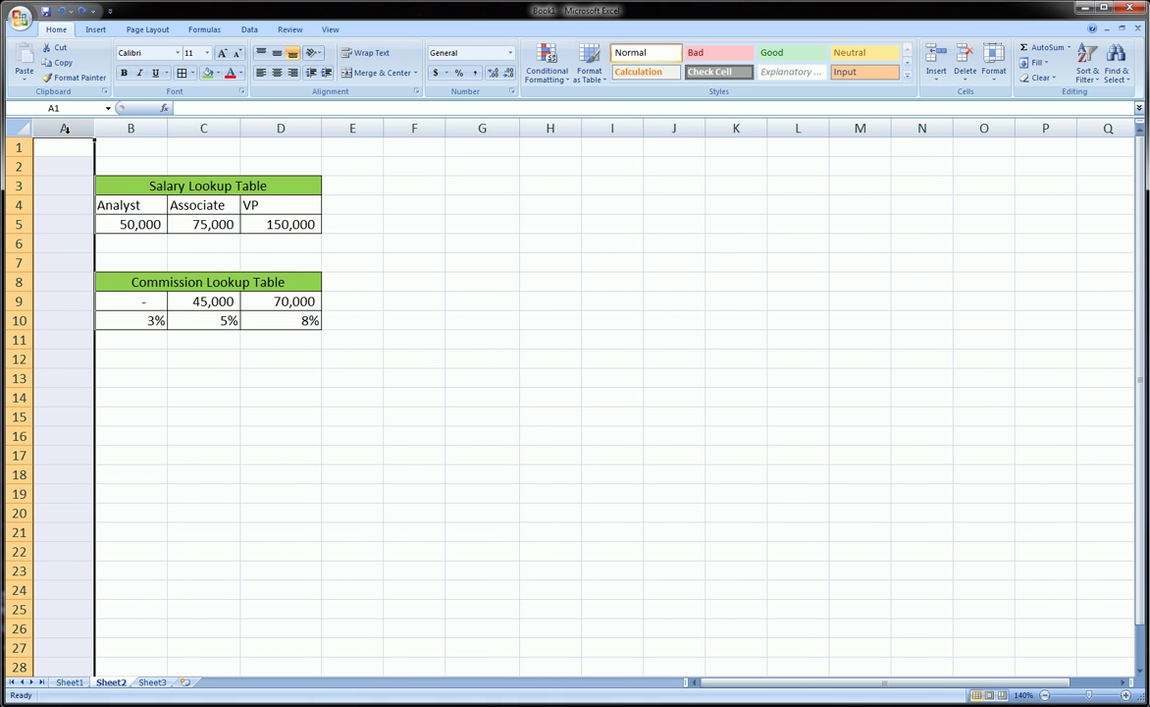
{"action": "right_click", "coordinate": [69, 125]}
{"action": "left_click", "coordinate": [121, 203]}
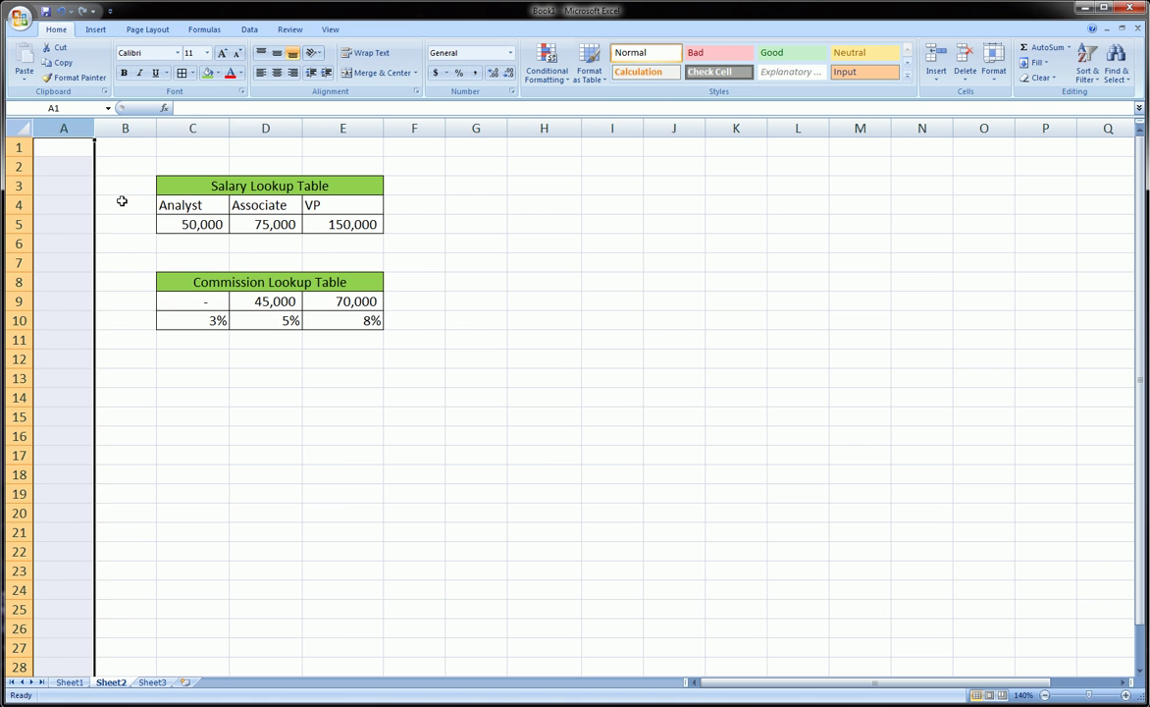
{"action": "key", "text": "F4"}
{"action": "key", "text": "F4"}
{"action": "key", "text": "F4"}
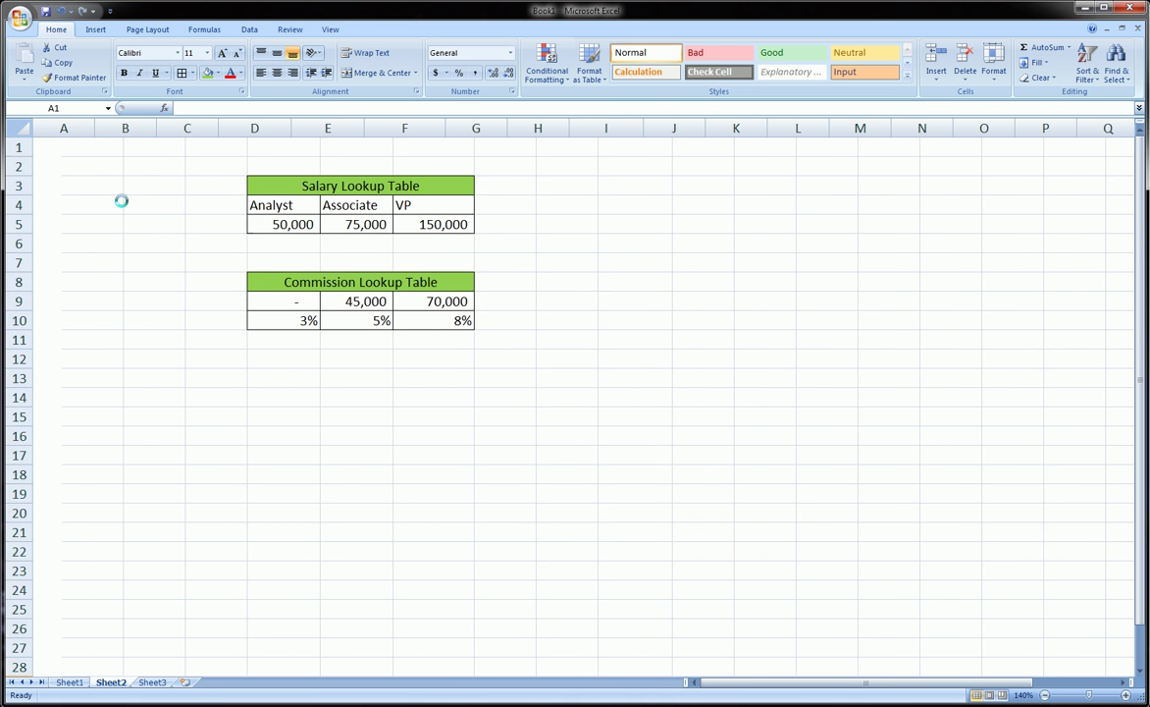
{"action": "key", "text": "F4"}
{"action": "key", "text": "F4"}
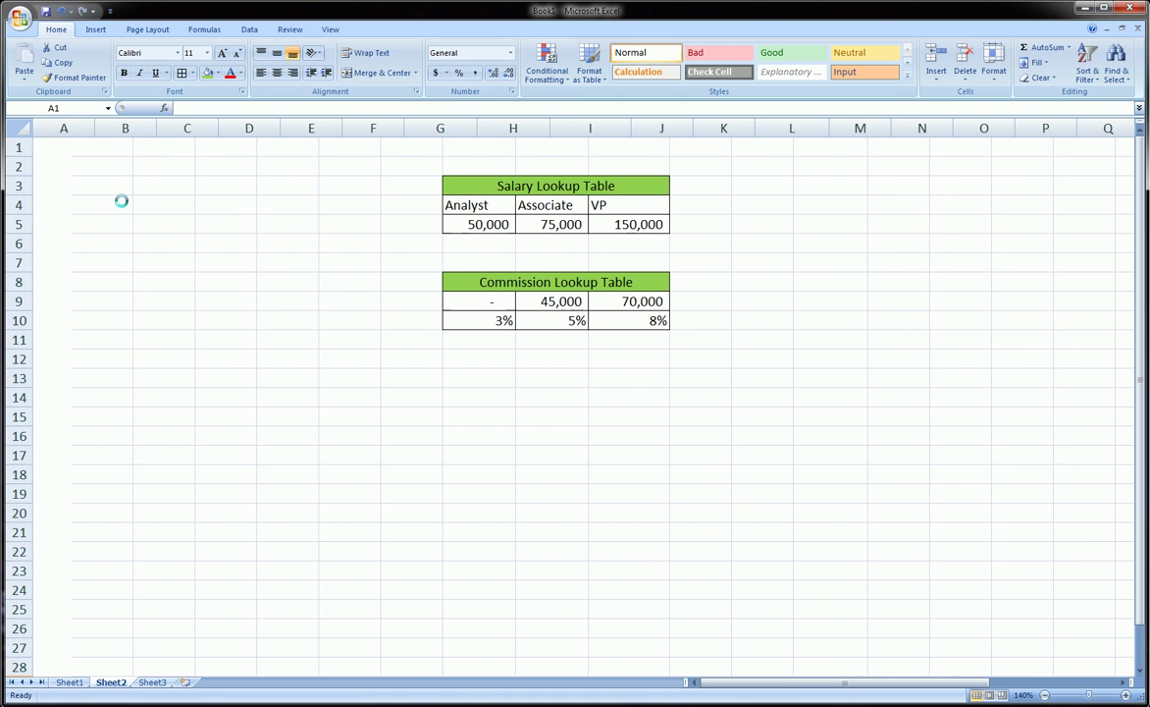
{"action": "key", "text": "F4"}
{"action": "key", "text": "F4"}
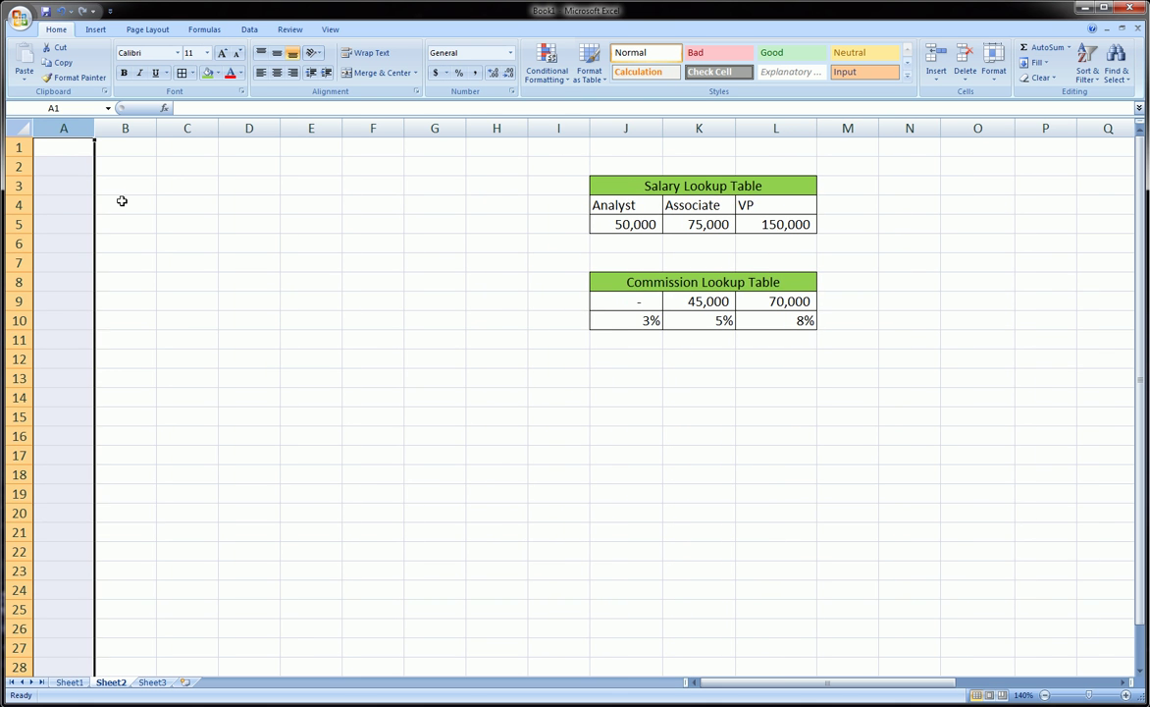
{"action": "key", "text": "F4"}
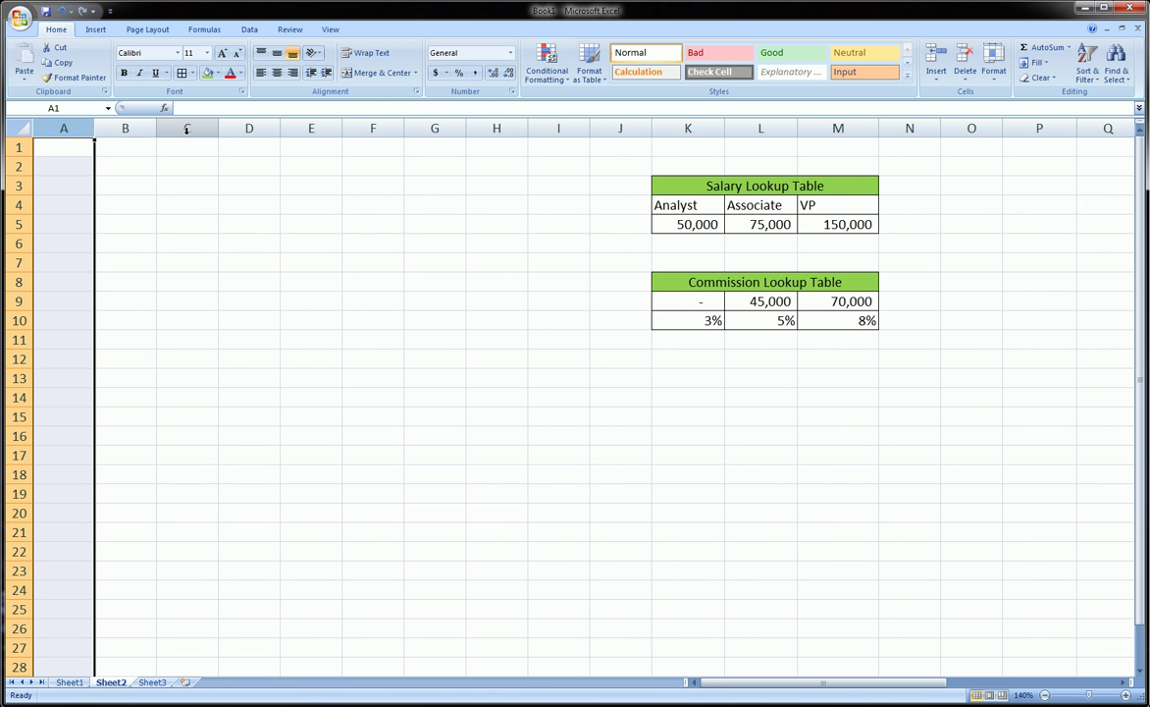
Step: Copy the vertical Title, Division and Sales table in B6:D13 of Sheet3 to cell B3 of Sheet2
{"action": "left_click", "coordinate": [144, 684]}
{"action": "left_click", "coordinate": [184, 319]}
{"action": "left_click_drag", "start_coordinate": [167, 245], "coordinate": [374, 378]}
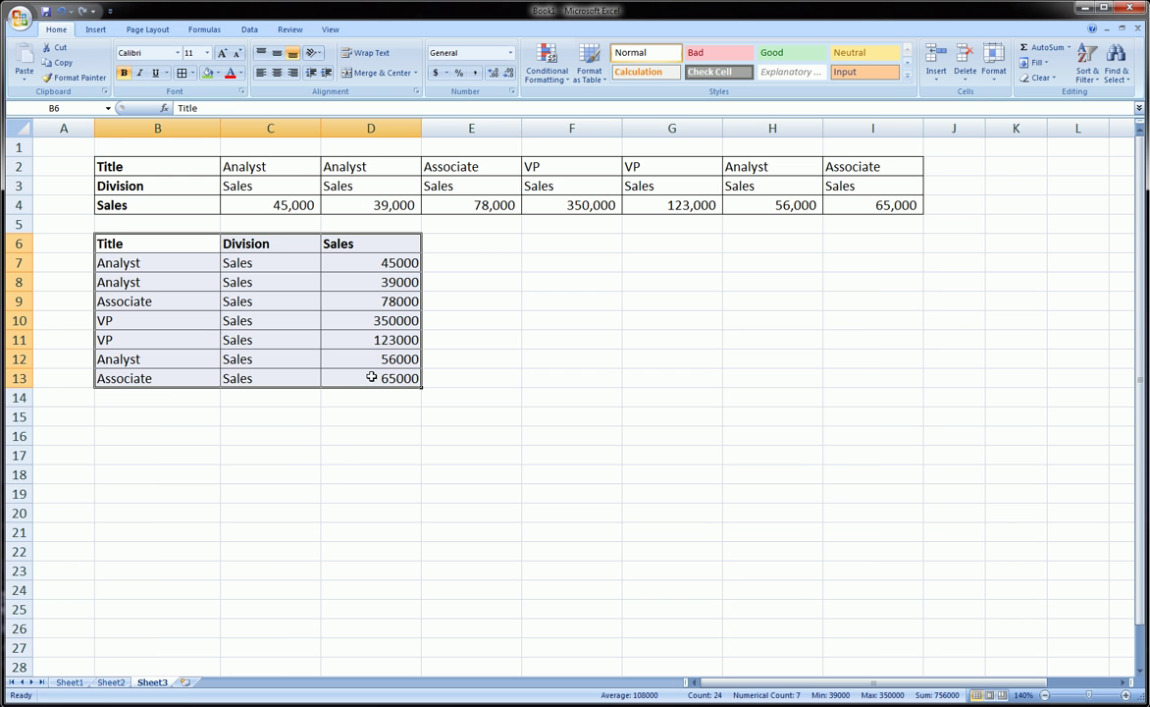
{"action": "key", "text": "ctrl+c"}
{"action": "left_click", "coordinate": [111, 681]}
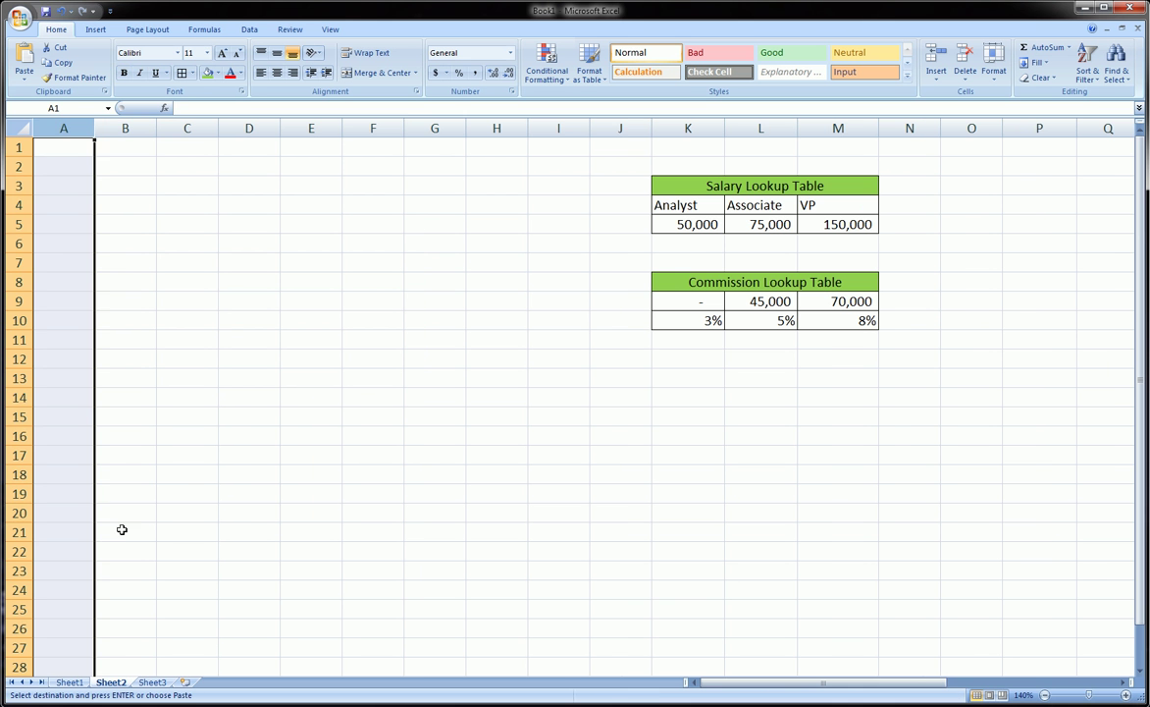
{"action": "left_click", "coordinate": [108, 189]}
{"action": "key", "text": "ctrl+v"}
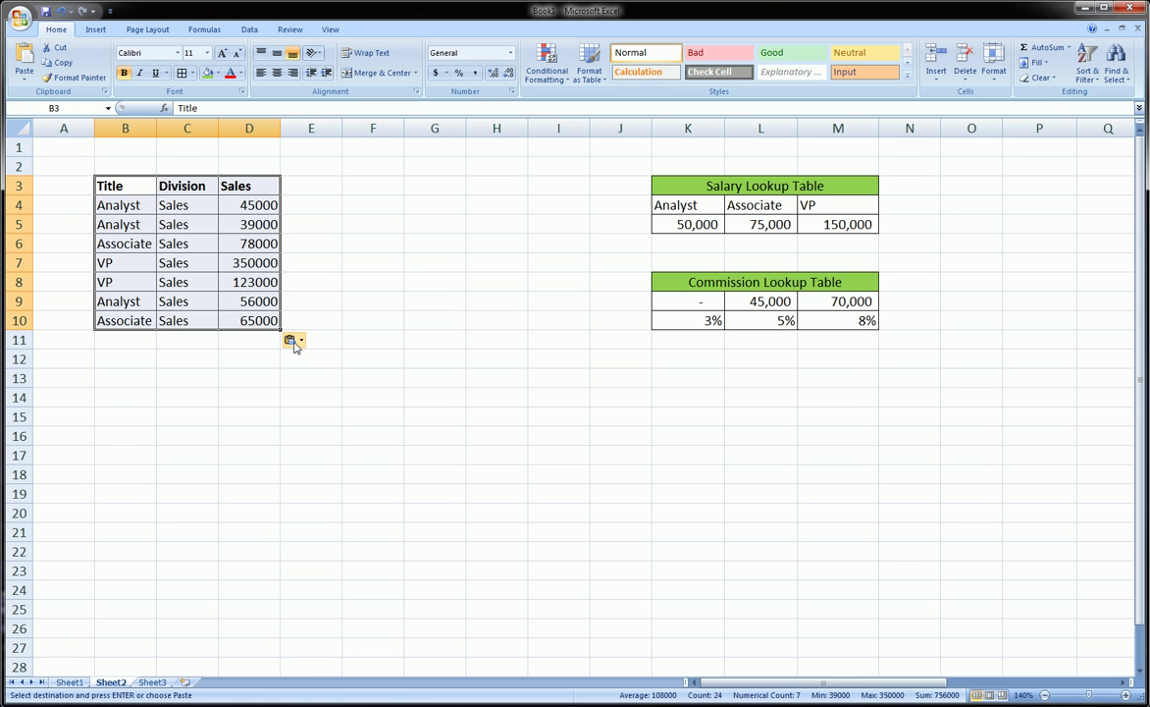
Step: Add the headers Salary, Commission Rate and Commission Amount in E3:G3 and autofit their column widths
{"action": "left_click", "coordinate": [334, 279]}
{"action": "left_click", "coordinate": [308, 181]}
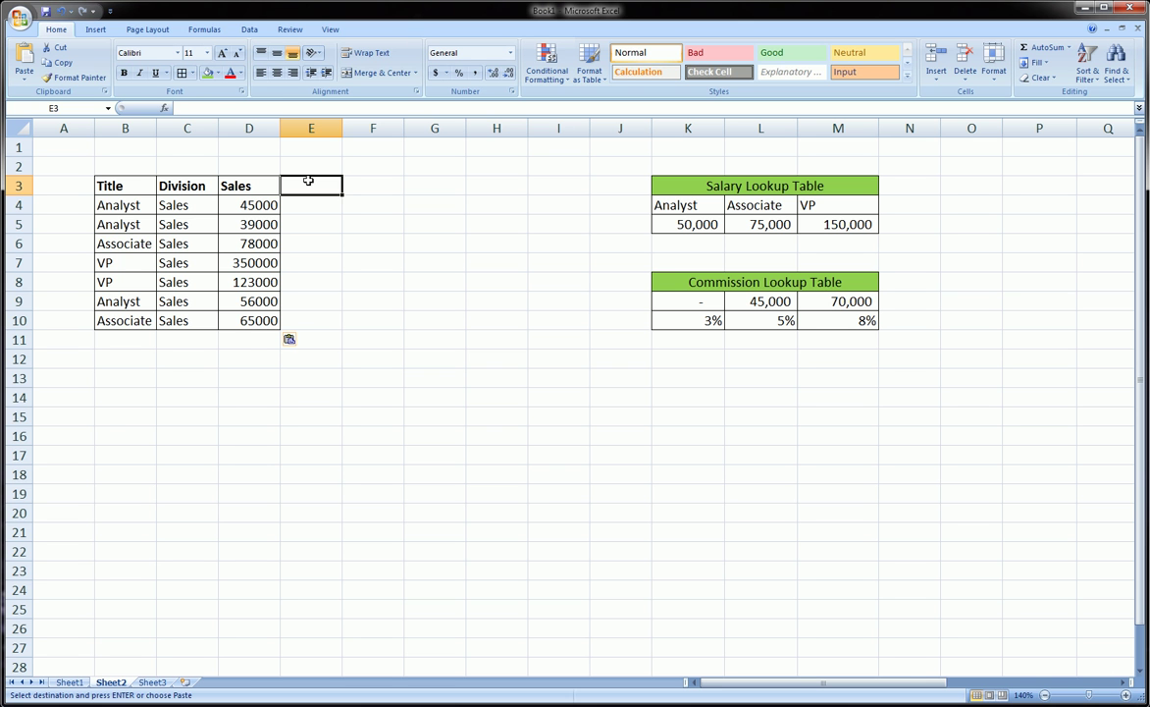
{"action": "type", "text": "Salary"}
{"action": "key", "text": "Tab"}
{"action": "type", "text": "Commission Rate"}
{"action": "key", "text": "Tab"}
{"action": "type", "text": "Co"}
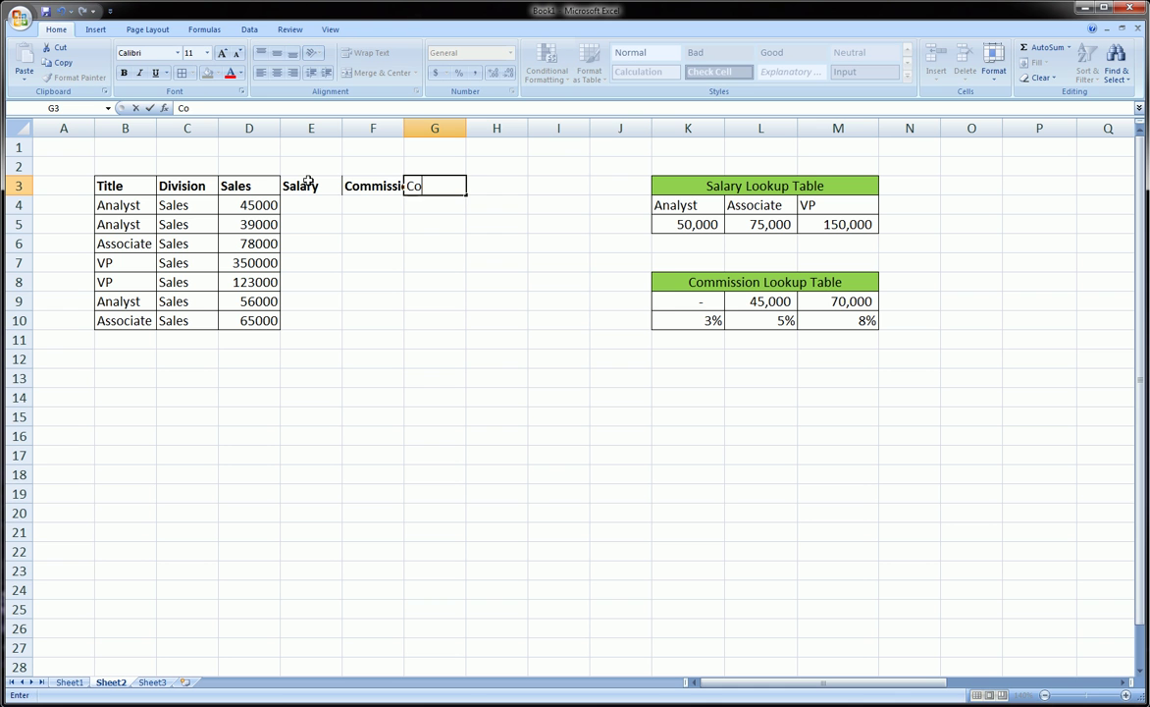
{"action": "type", "text": "mmission Amount"}
{"action": "key", "text": "Return"}
{"action": "left_click_drag", "start_coordinate": [311, 129], "coordinate": [491, 128]}
{"action": "double_click", "coordinate": [465, 128]}
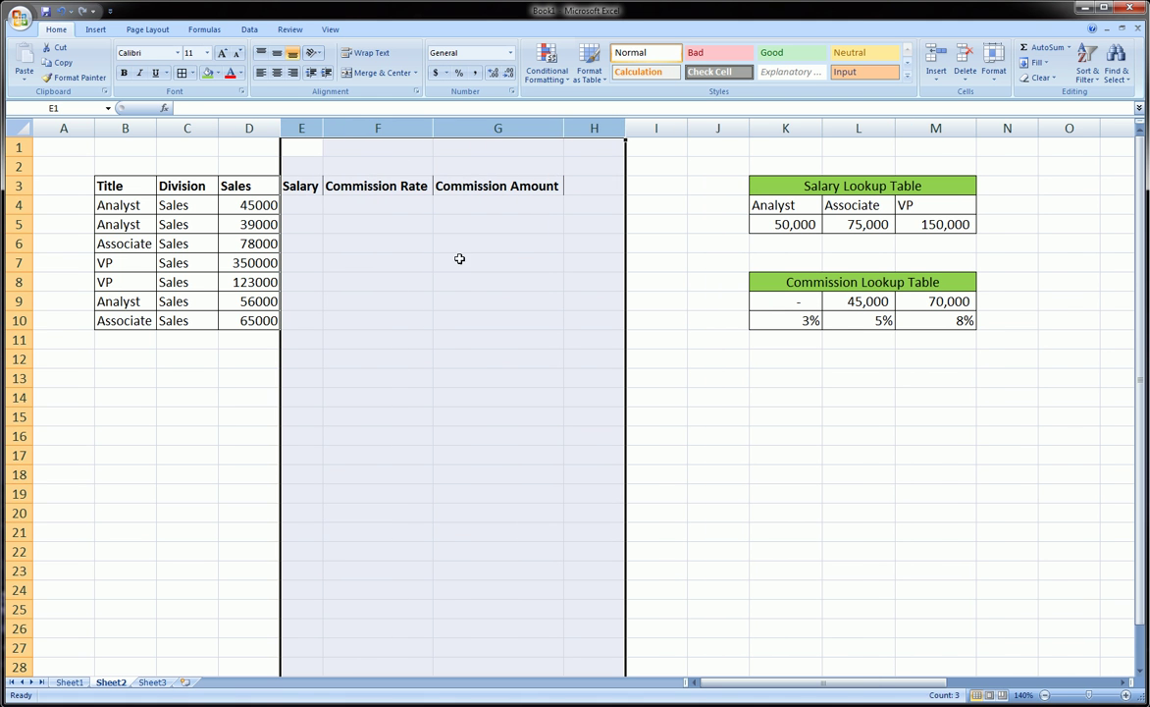
Step: Apply all borders to the employee table B3:G10 and widen the Salary column
{"action": "left_click_drag", "start_coordinate": [132, 186], "coordinate": [518, 320]}
{"action": "key", "text": "alt+h"}
{"action": "key", "text": "b"}
{"action": "key", "text": "a"}
{"action": "left_click", "coordinate": [538, 415]}
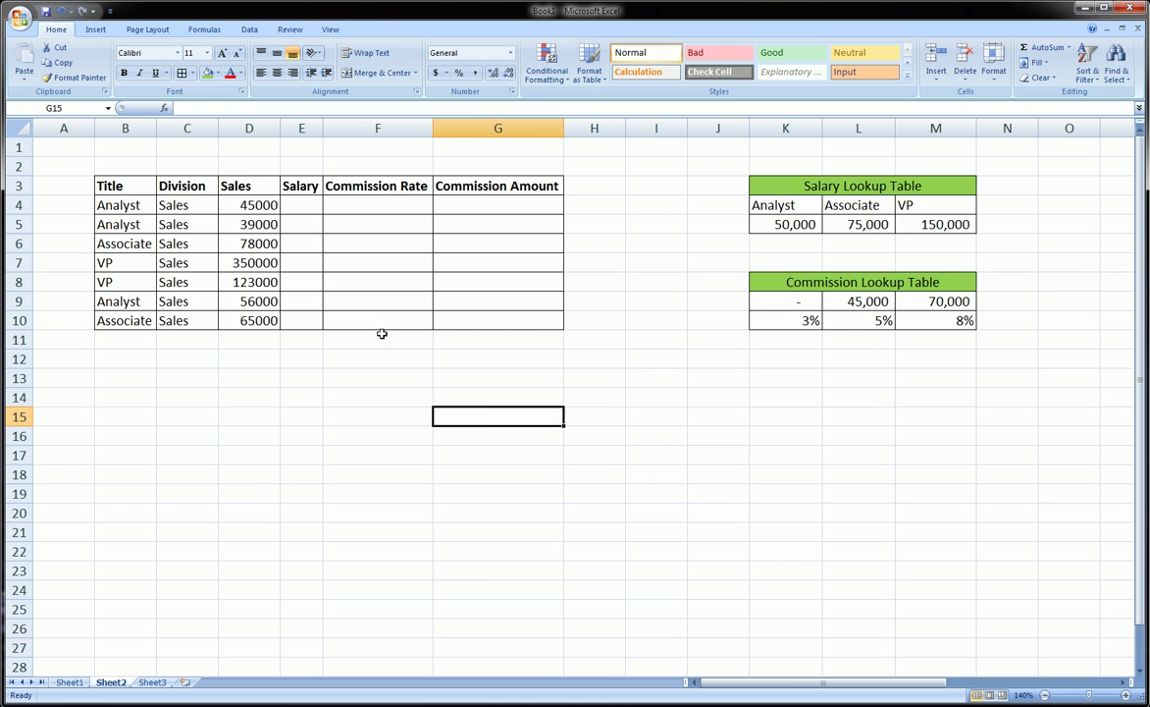
{"action": "left_click_drag", "start_coordinate": [322, 128], "coordinate": [379, 129]}
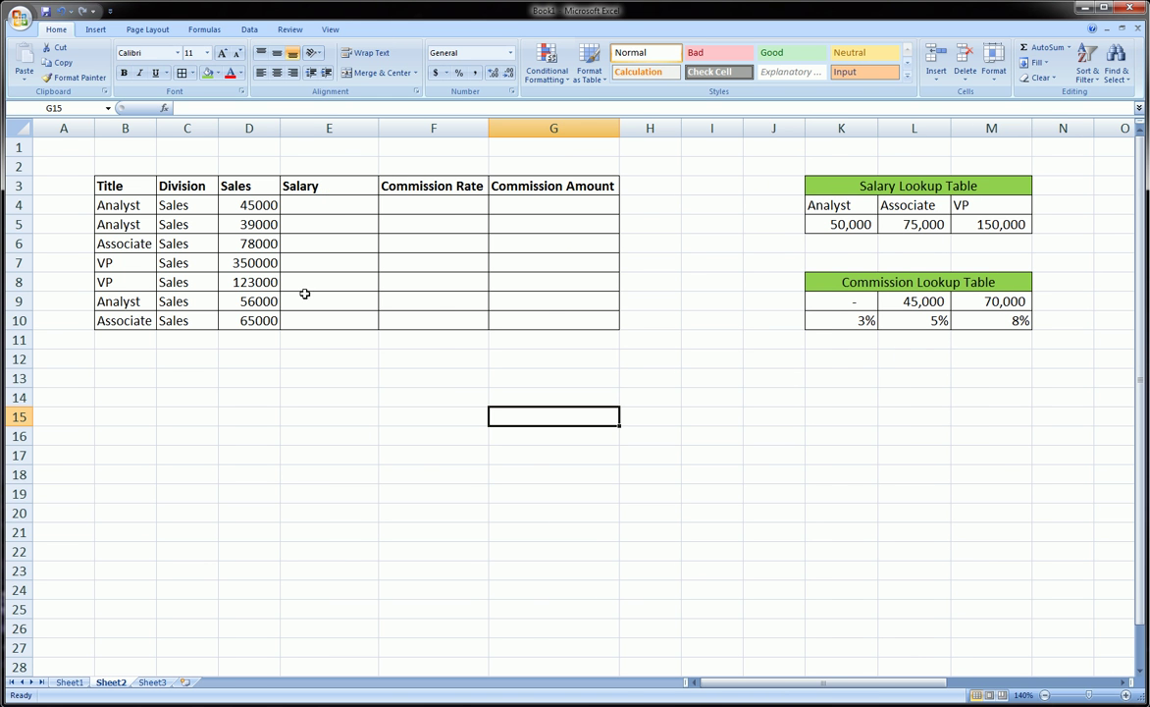
Step: Apply the comma style to D4:E10 and G4:G10, removing the decimals from the Sales and Salary cells
{"action": "left_click_drag", "start_coordinate": [239, 205], "coordinate": [250, 320]}
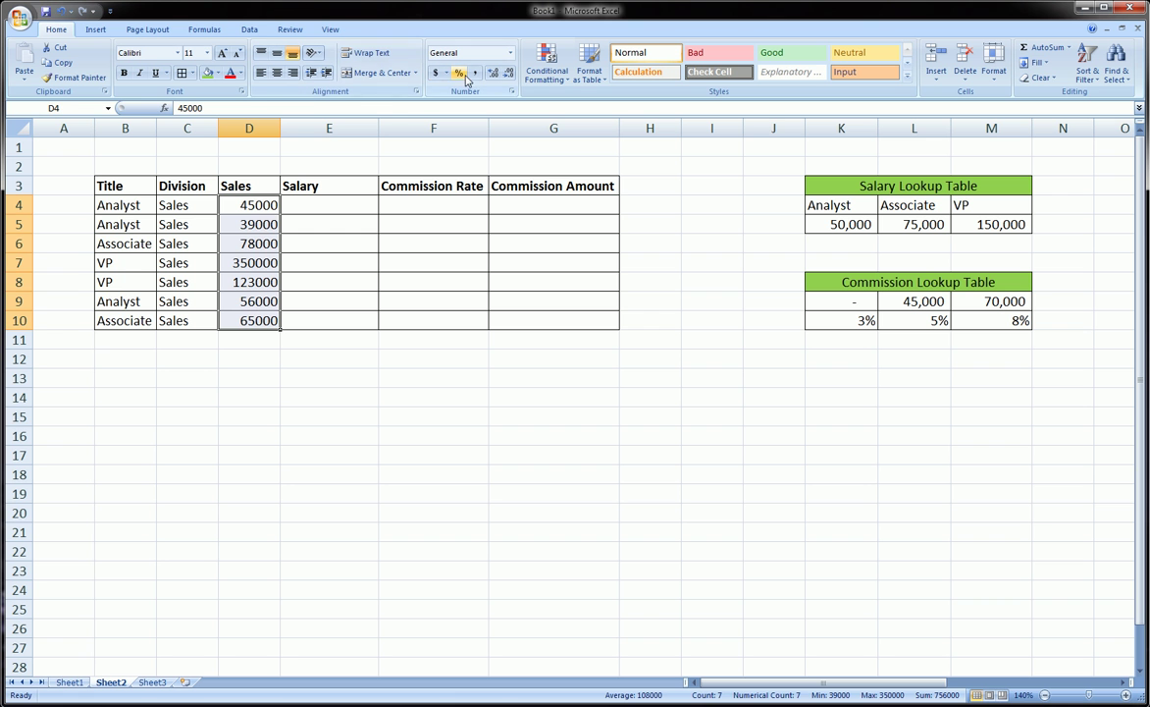
{"action": "left_click", "coordinate": [261, 205]}
{"action": "left_click_drag", "start_coordinate": [261, 205], "coordinate": [326, 316]}
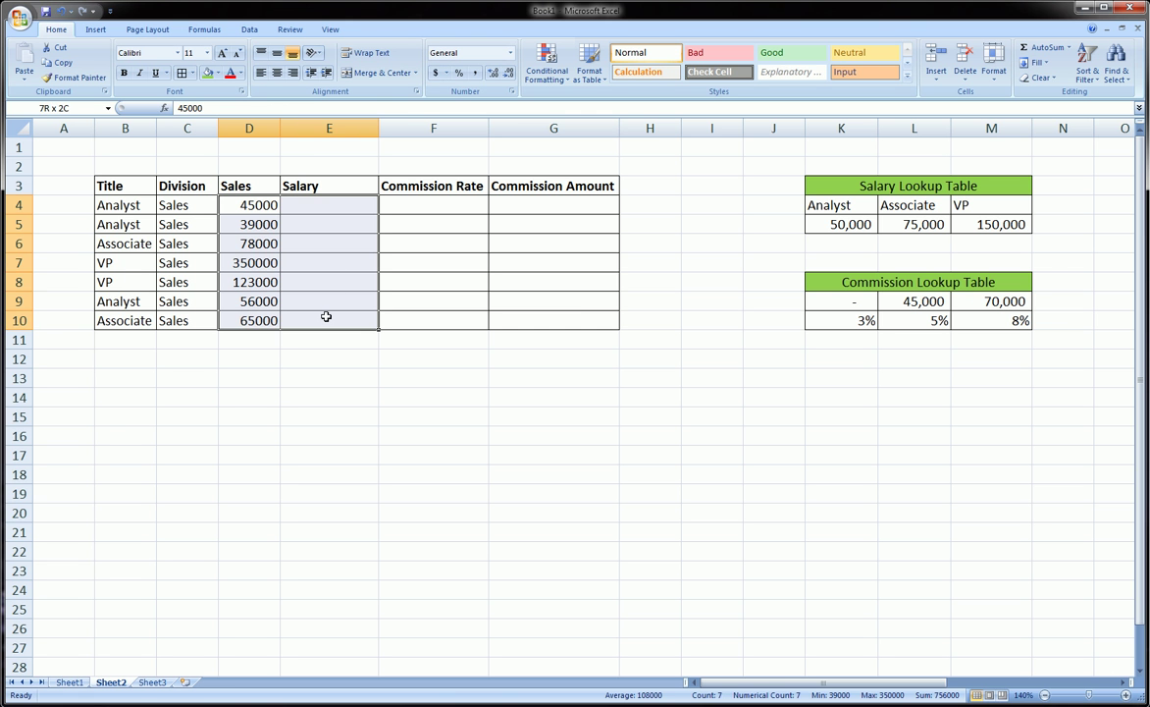
{"action": "left_click", "coordinate": [477, 73]}
{"action": "left_click", "coordinate": [506, 72]}
{"action": "left_click", "coordinate": [506, 73]}
{"action": "left_click_drag", "start_coordinate": [577, 205], "coordinate": [581, 320]}
{"action": "left_click", "coordinate": [473, 73]}
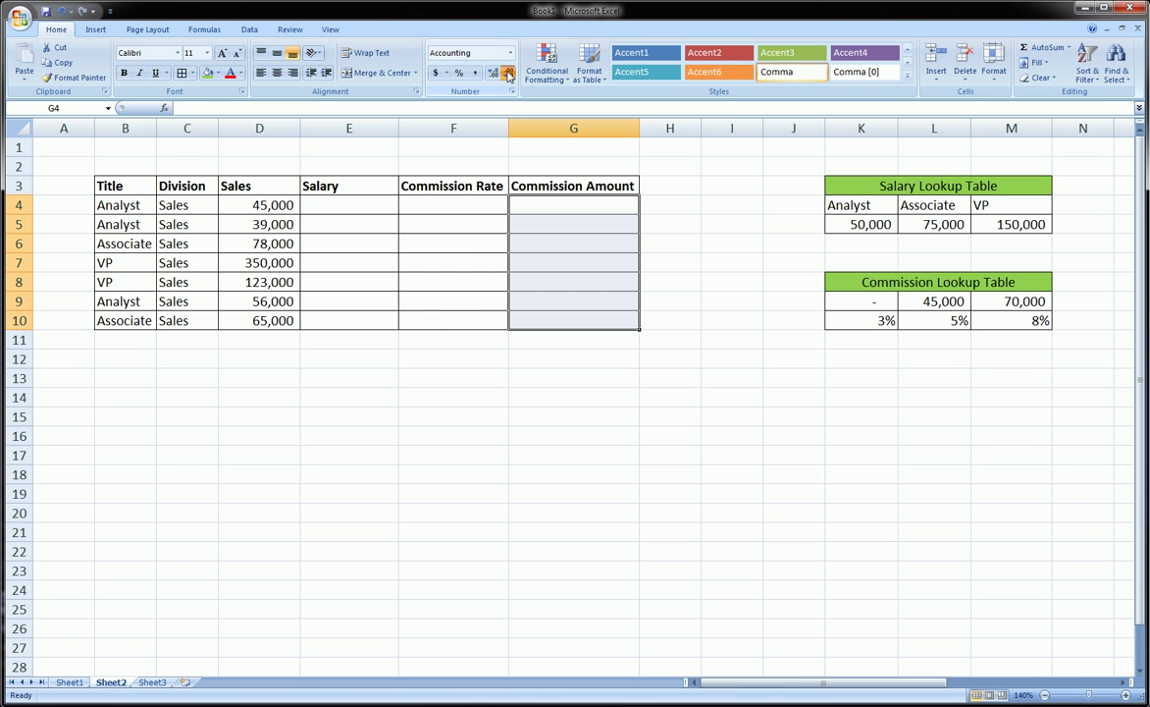
Step: Format the Commission Rate cells F4:F10 as percentages
{"action": "left_click_drag", "start_coordinate": [469, 204], "coordinate": [470, 326]}
{"action": "left_click", "coordinate": [458, 72]}
{"action": "left_click", "coordinate": [429, 359]}
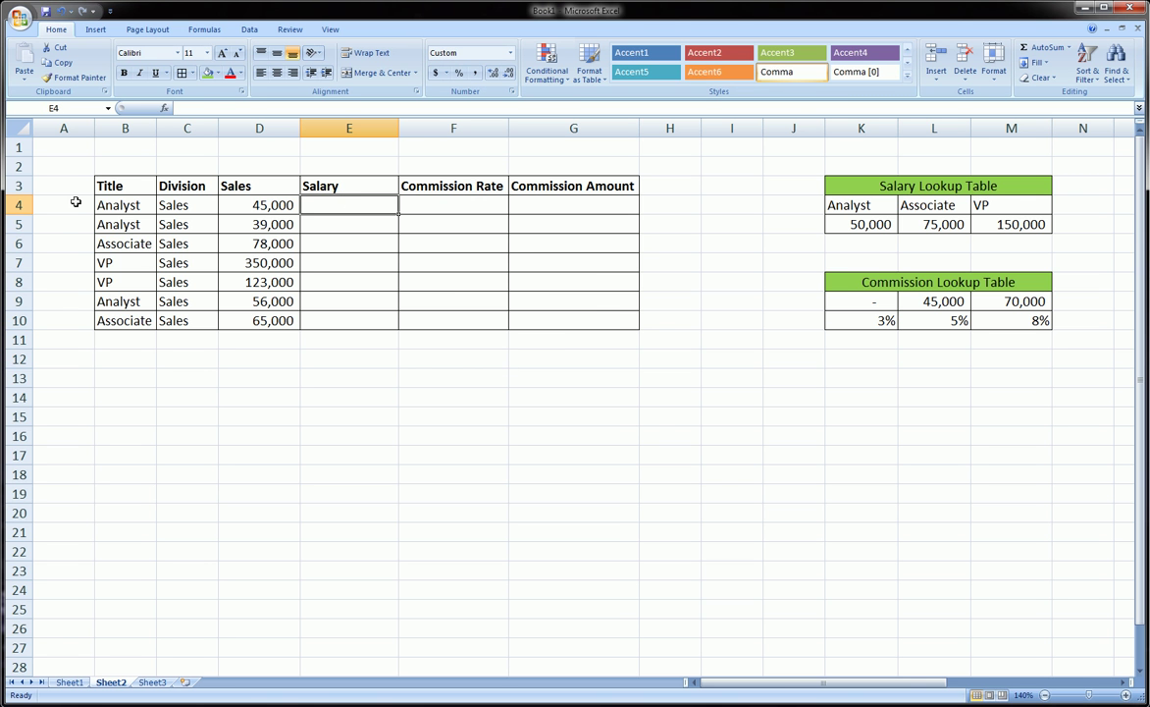
Step: Examine the first employee row and the matching Analyst entry in the salary lookup table
{"action": "left_click", "coordinate": [110, 203]}
{"action": "left_click", "coordinate": [19, 205]}
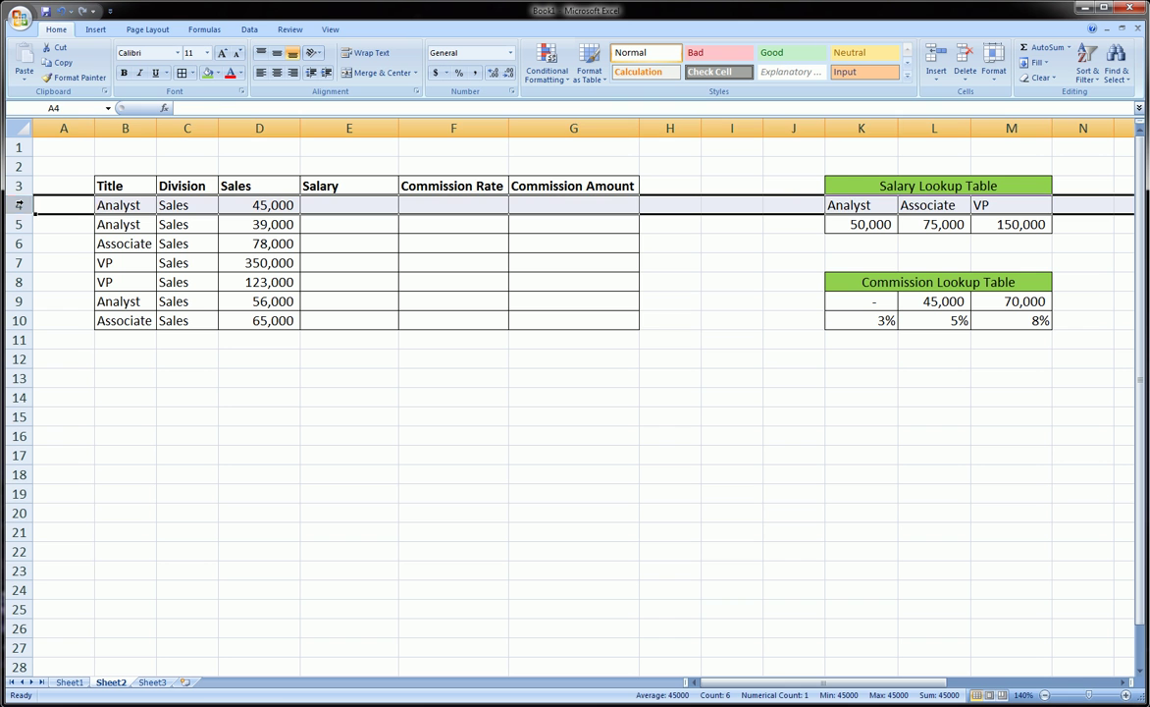
{"action": "left_click", "coordinate": [110, 207]}
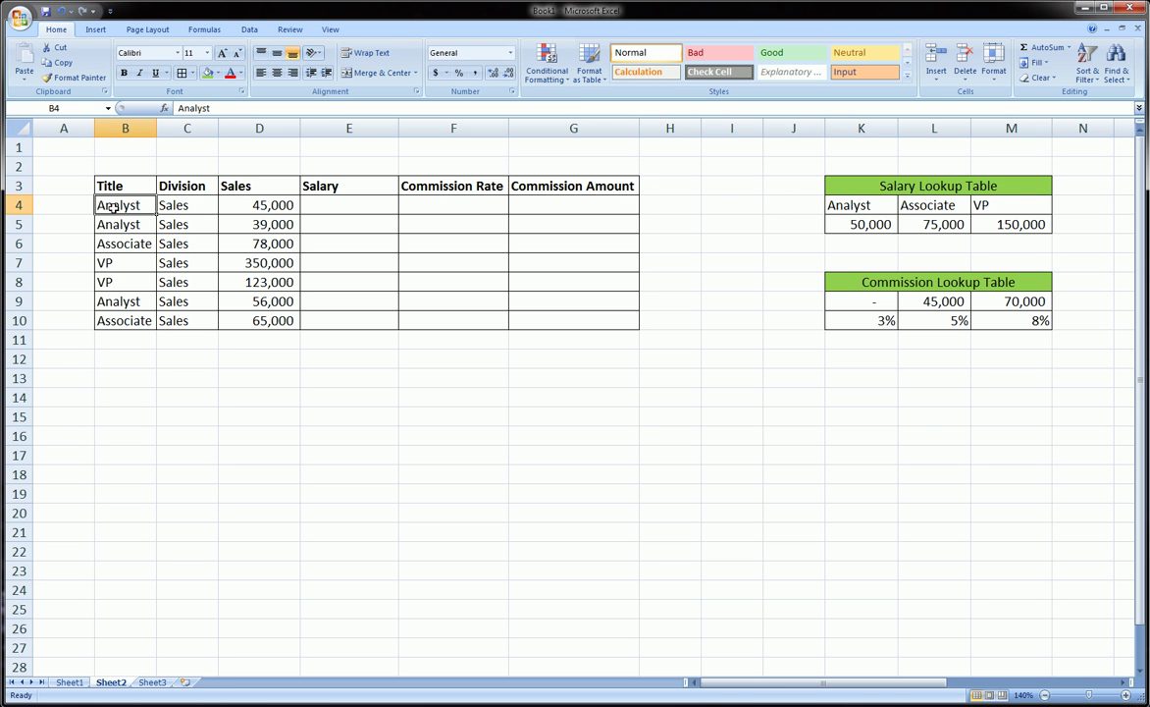
{"action": "left_click", "coordinate": [174, 206]}
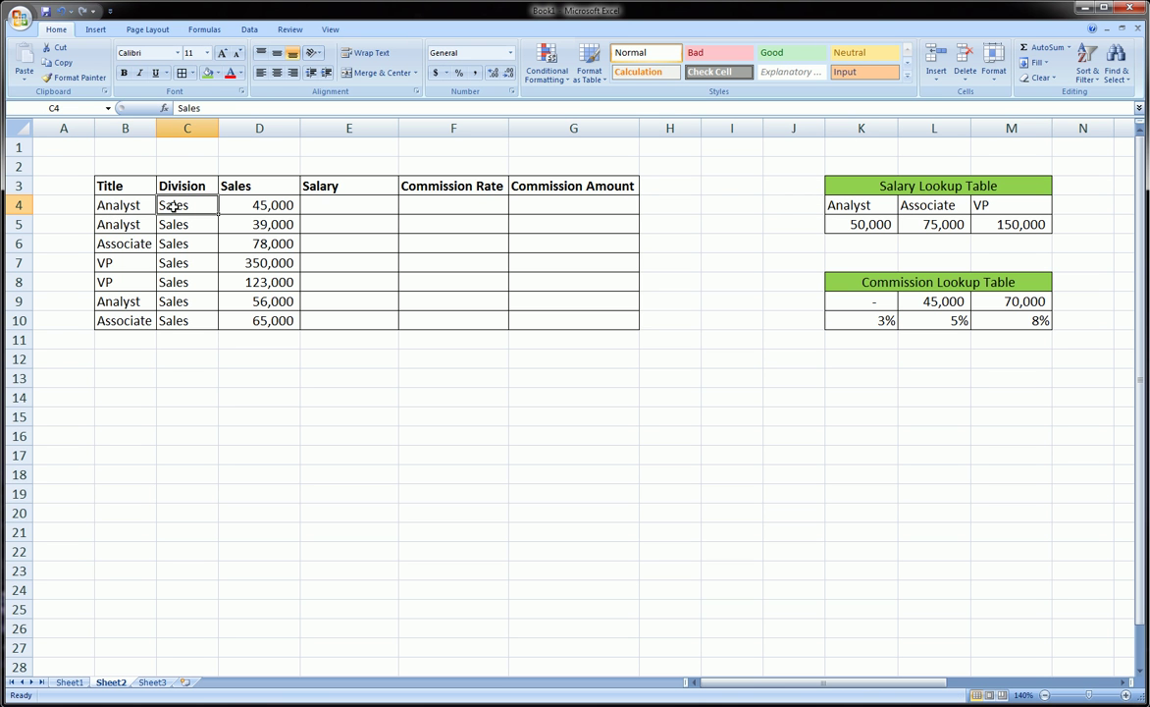
{"action": "left_click", "coordinate": [261, 207]}
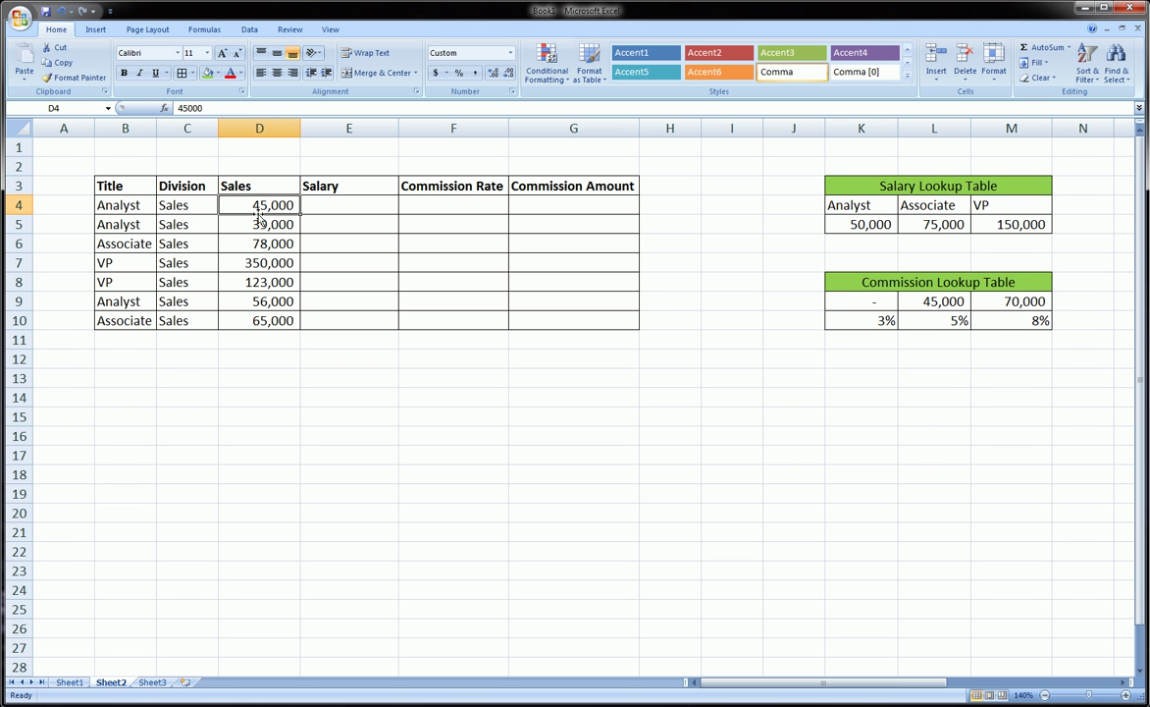
{"action": "left_click", "coordinate": [322, 203]}
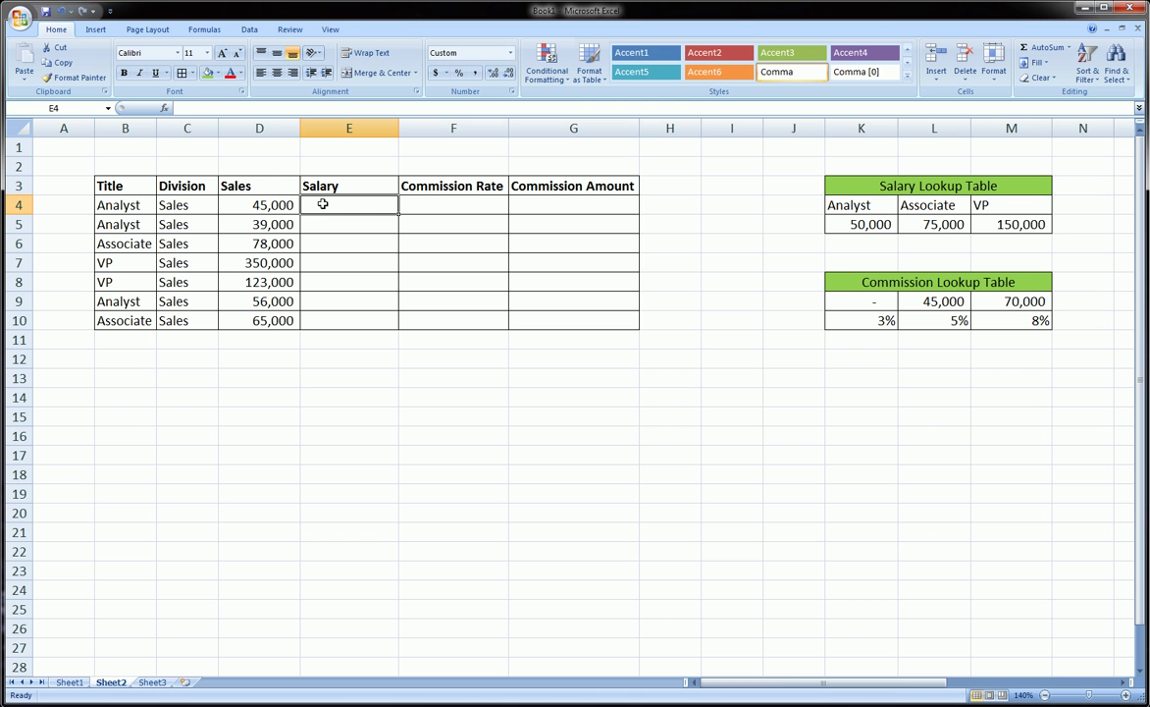
{"action": "left_click", "coordinate": [129, 205]}
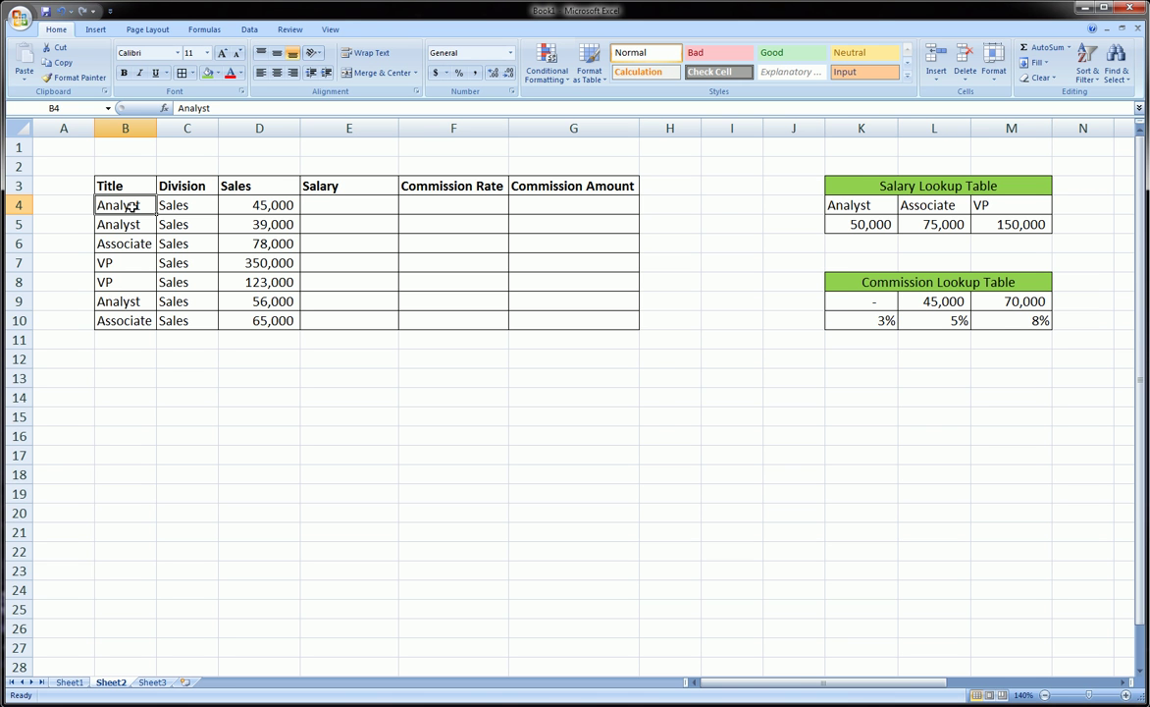
{"action": "left_click", "coordinate": [900, 190]}
{"action": "left_click", "coordinate": [874, 208]}
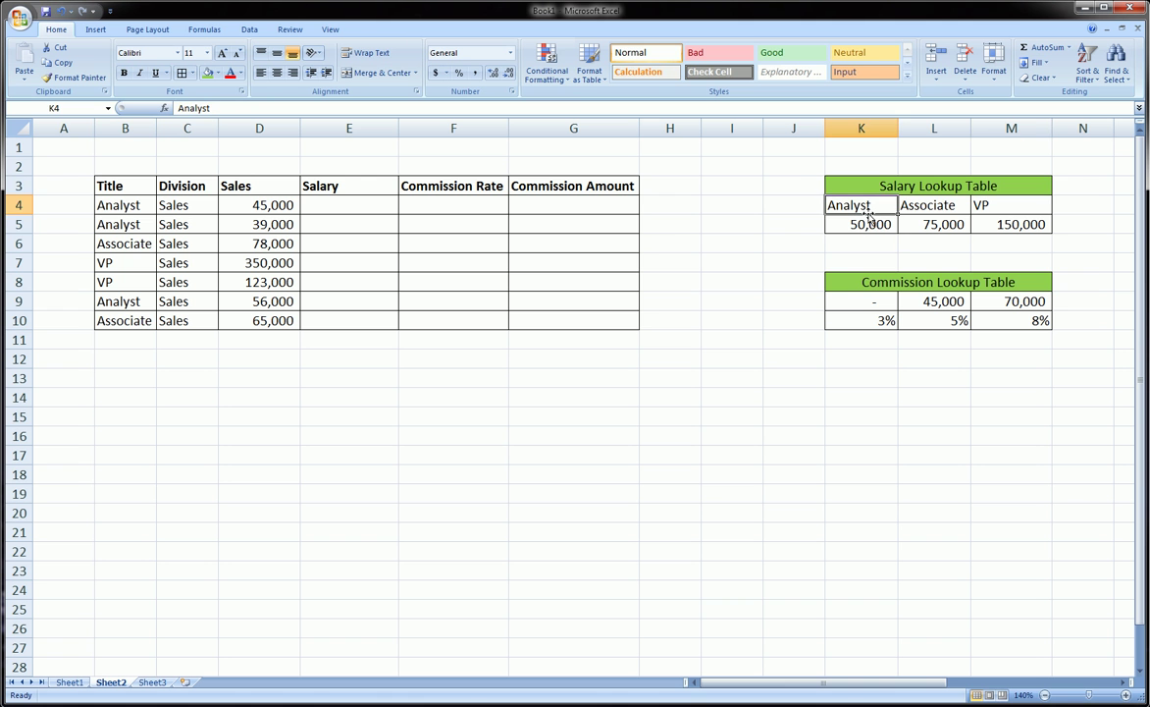
{"action": "left_click", "coordinate": [872, 222]}
Step: Enter 50000 manually as the salary in E4 and undo the entry
{"action": "left_click", "coordinate": [319, 204]}
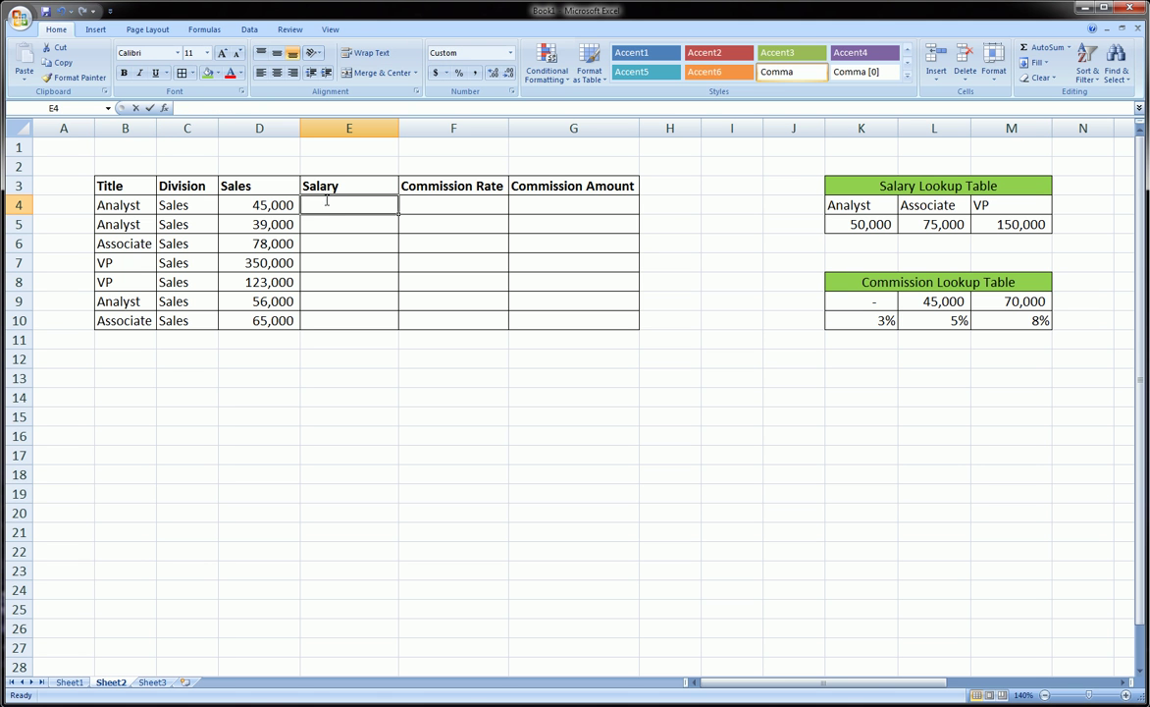
{"action": "type", "text": "50000"}
{"action": "key", "text": "Return"}
{"action": "key", "text": "ctrl+z"}
Step: Enter =HLOOKUP(B4,$K$4:$M$5,2,FALSE) in E4 to look up the first employee's salary by title
{"action": "type", "text": "="}
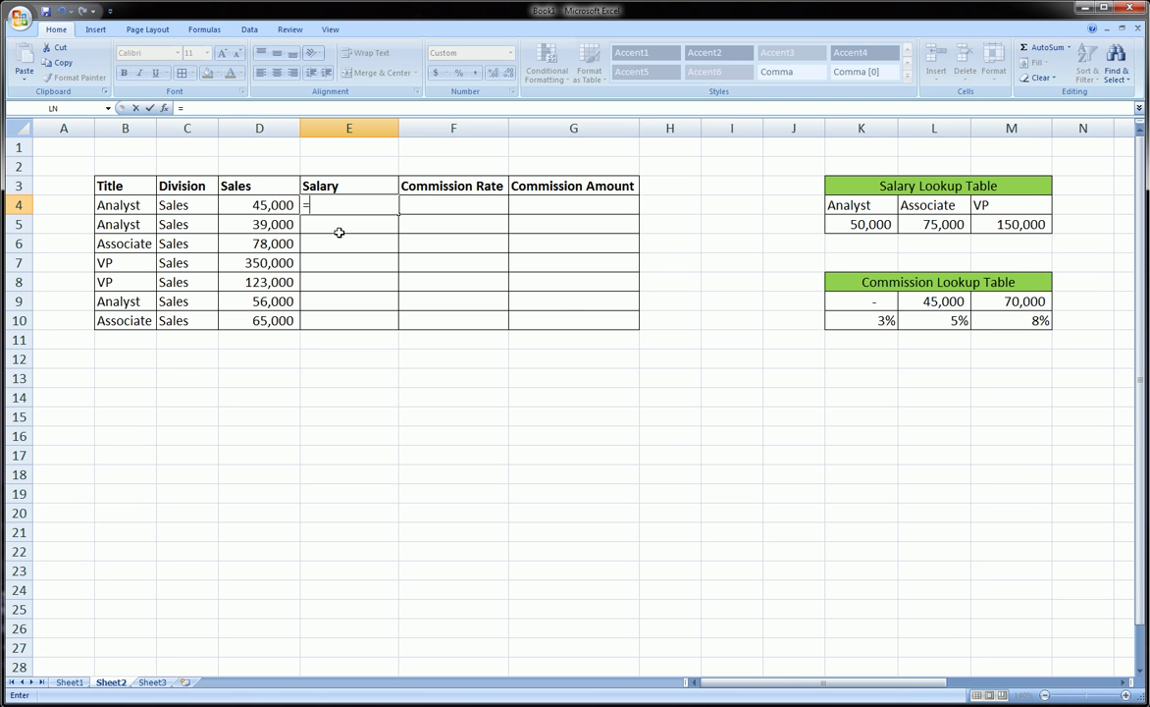
{"action": "type", "text": "hlookup("}
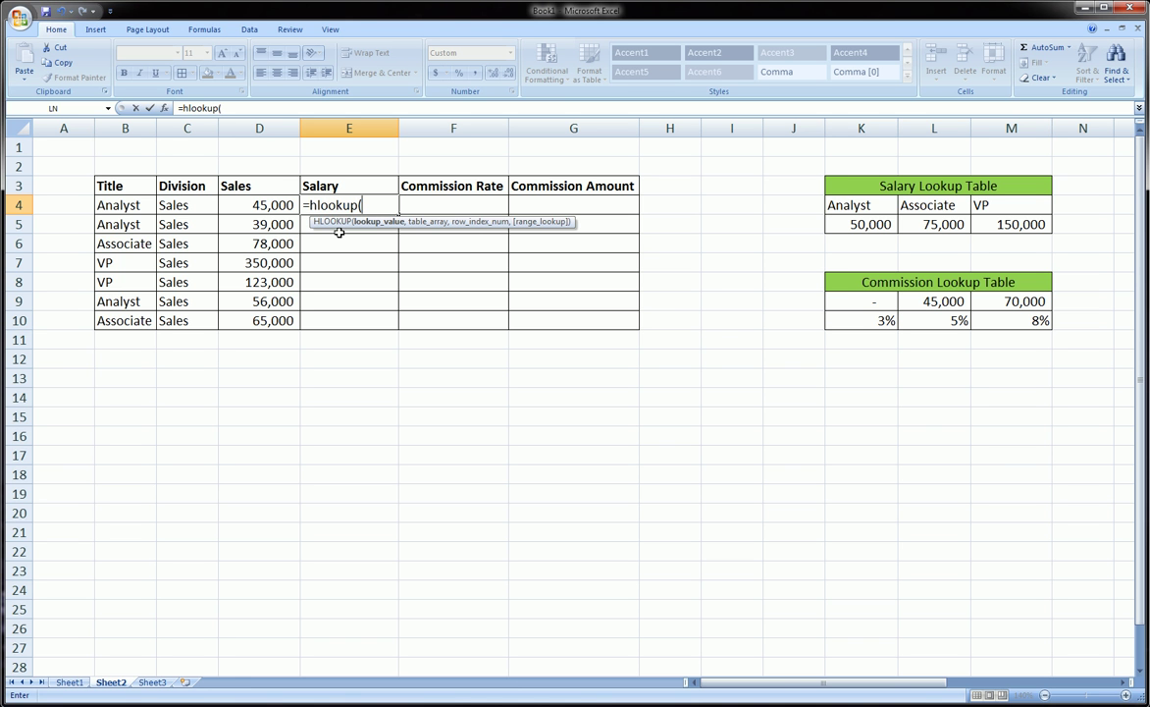
{"action": "left_click", "coordinate": [113, 206]}
{"action": "type", "text": ","}
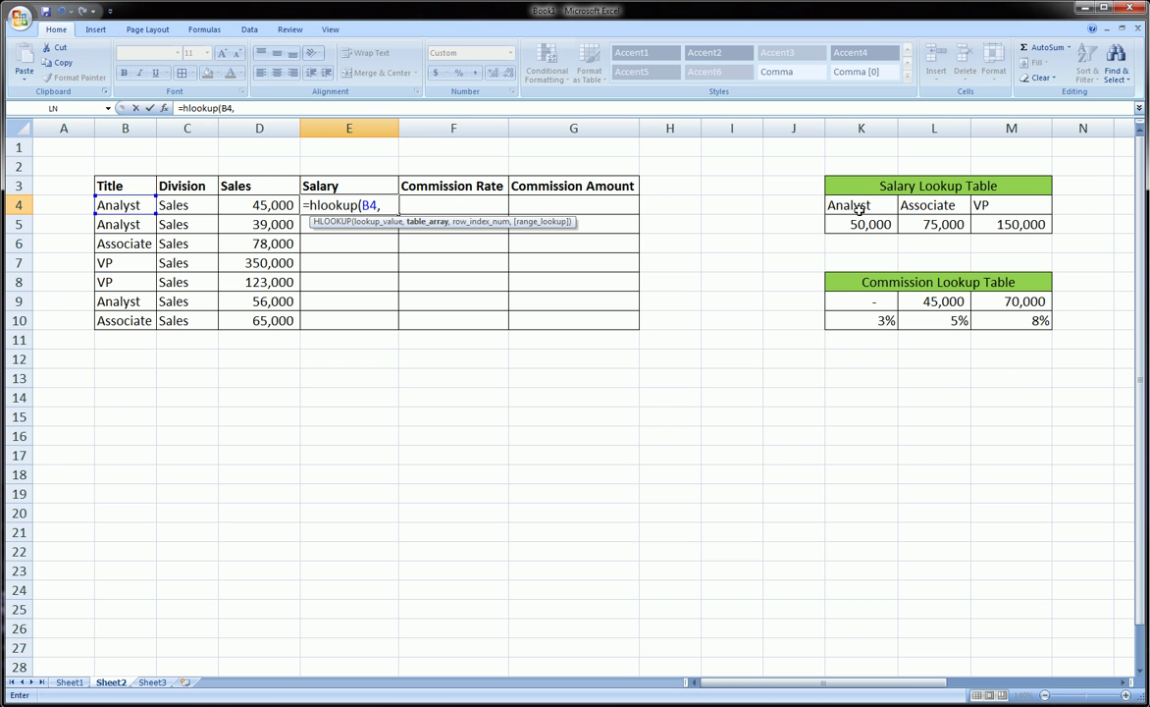
{"action": "left_click_drag", "start_coordinate": [858, 204], "coordinate": [1001, 224]}
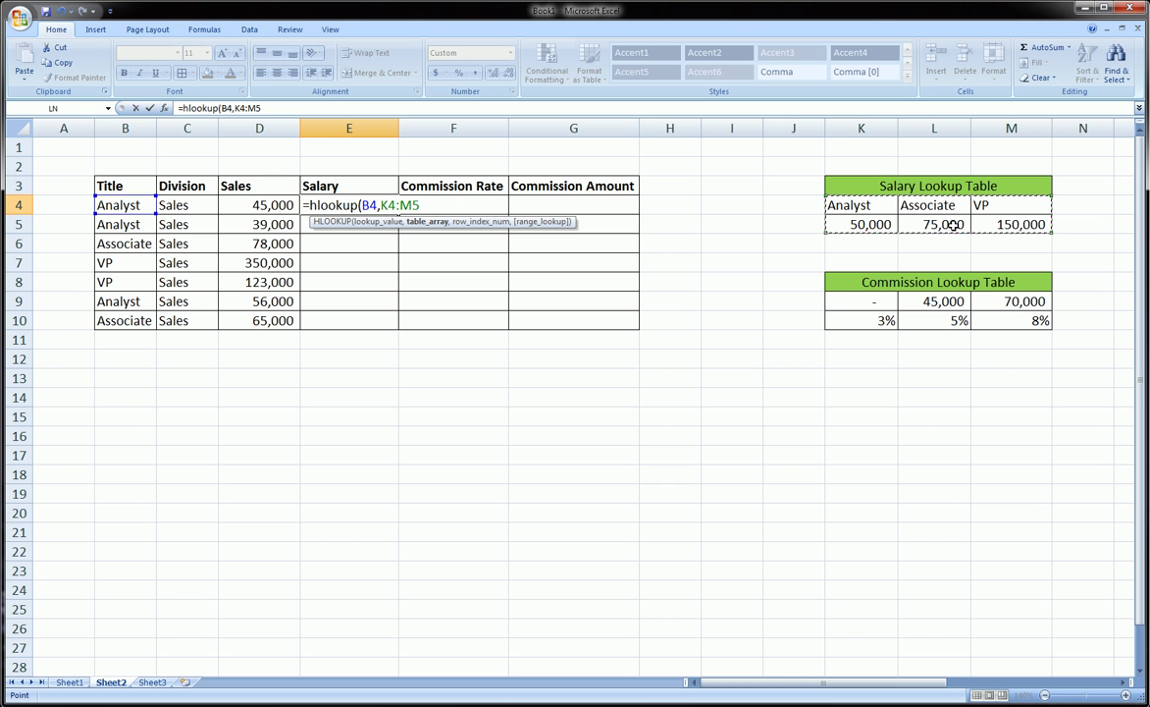
{"action": "key", "text": "F4"}
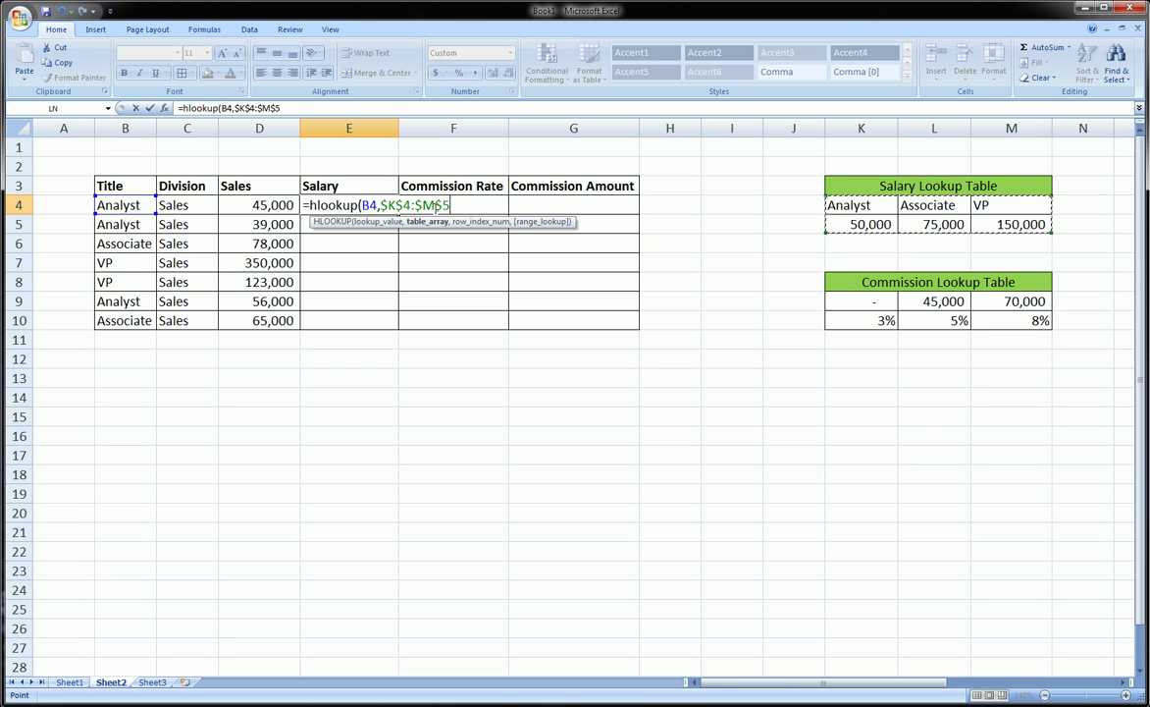
{"action": "type", "text": ","}
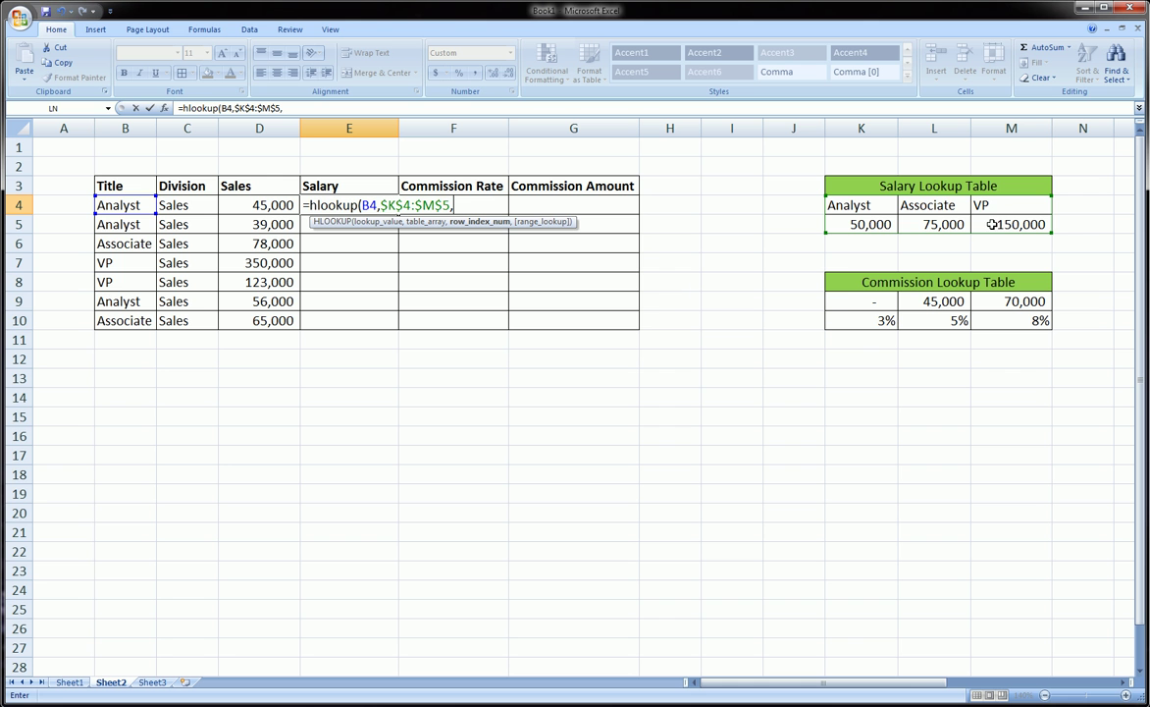
{"action": "type", "text": "2,"}
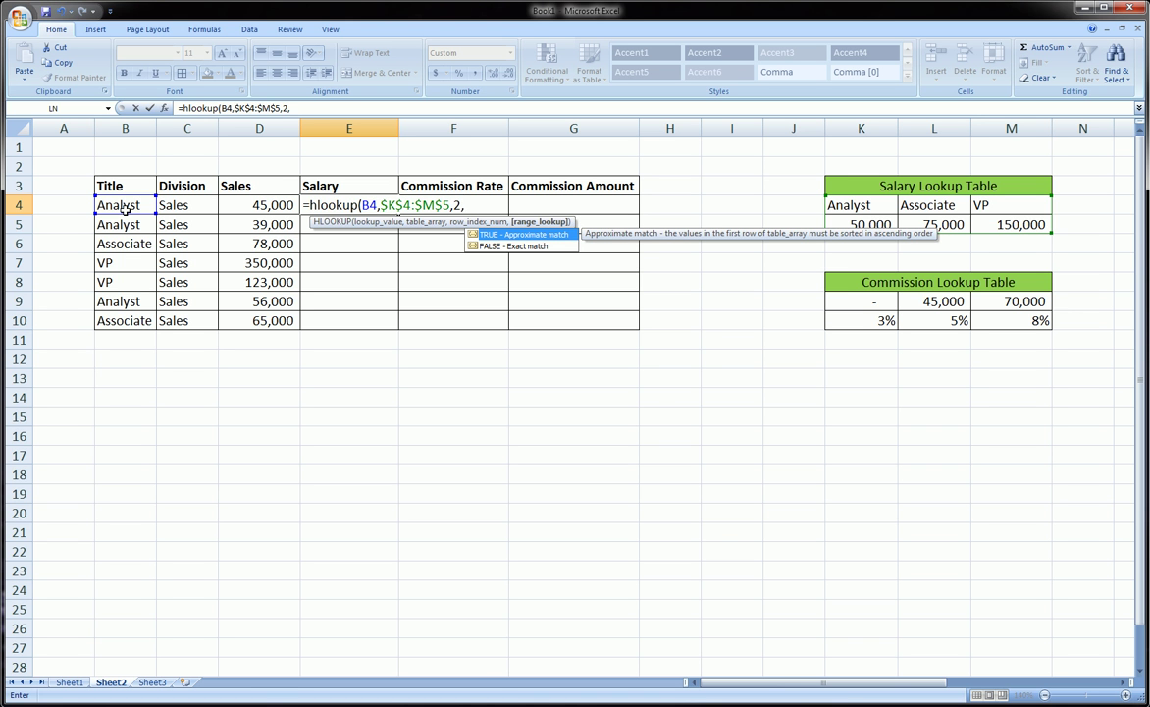
{"action": "type", "text": "false)"}
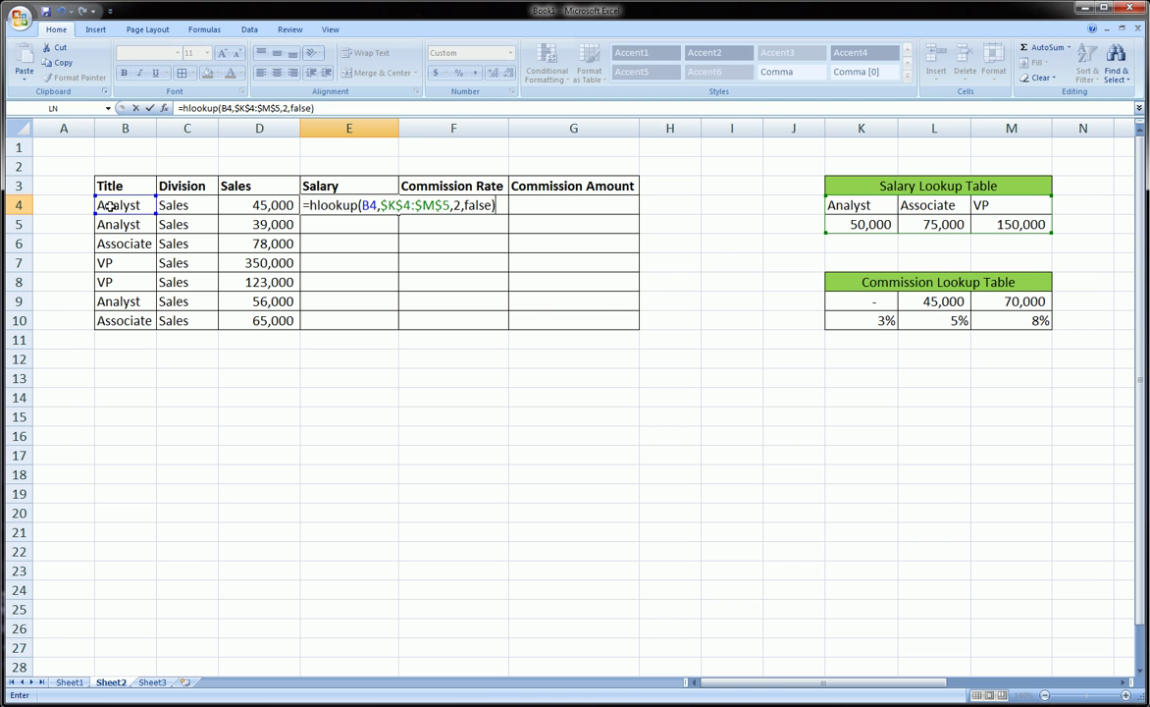
{"action": "key", "text": "Return"}
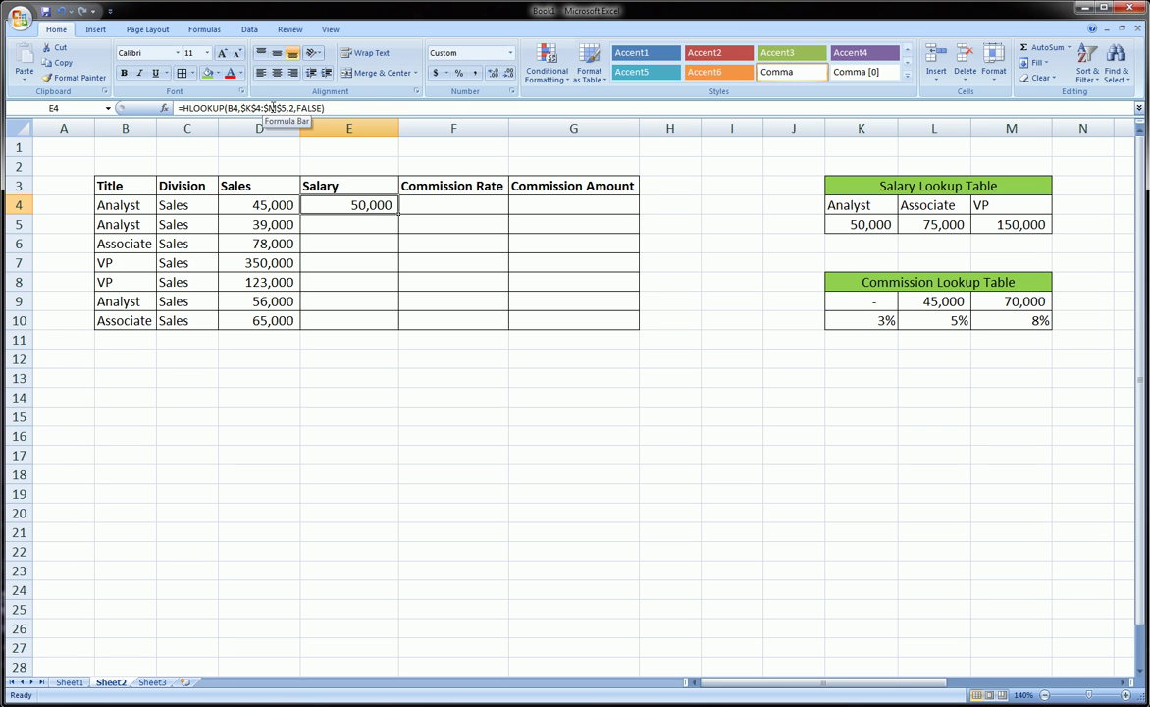
Step: Review the absolute table references in the E4 salary formula and fill it down through E10
{"action": "left_click", "coordinate": [265, 108]}
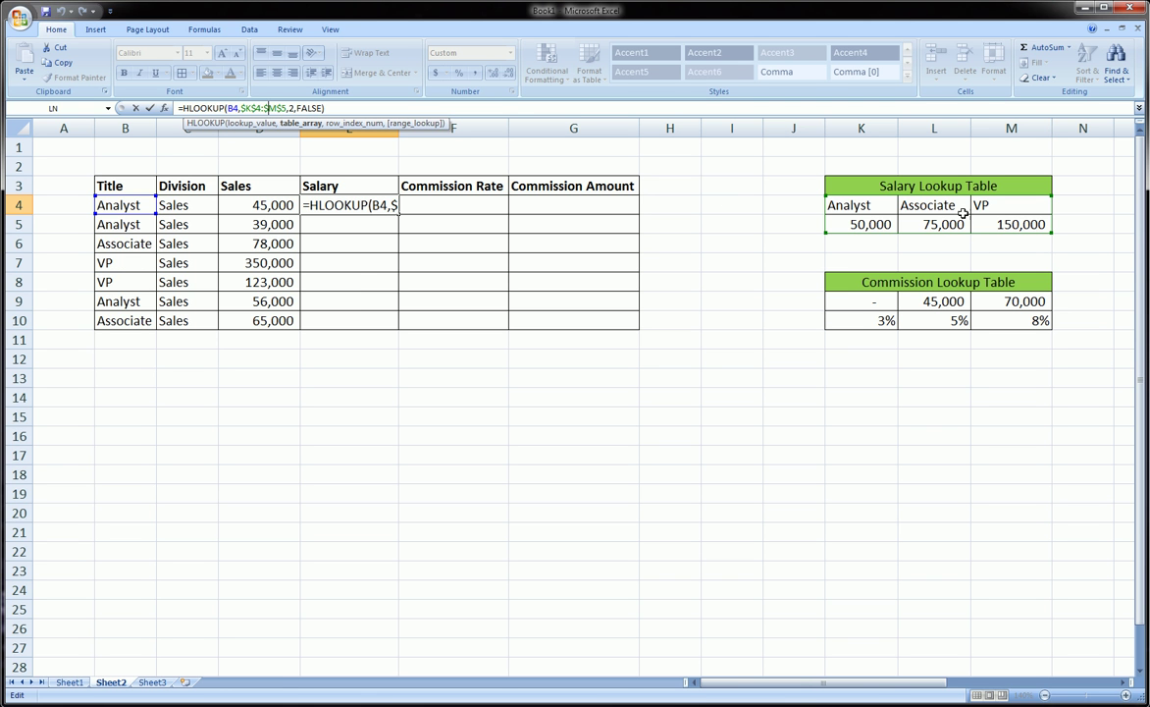
{"action": "left_click", "coordinate": [243, 108]}
{"action": "left_click", "coordinate": [267, 108]}
{"action": "key", "text": "Return"}
{"action": "left_click", "coordinate": [370, 201]}
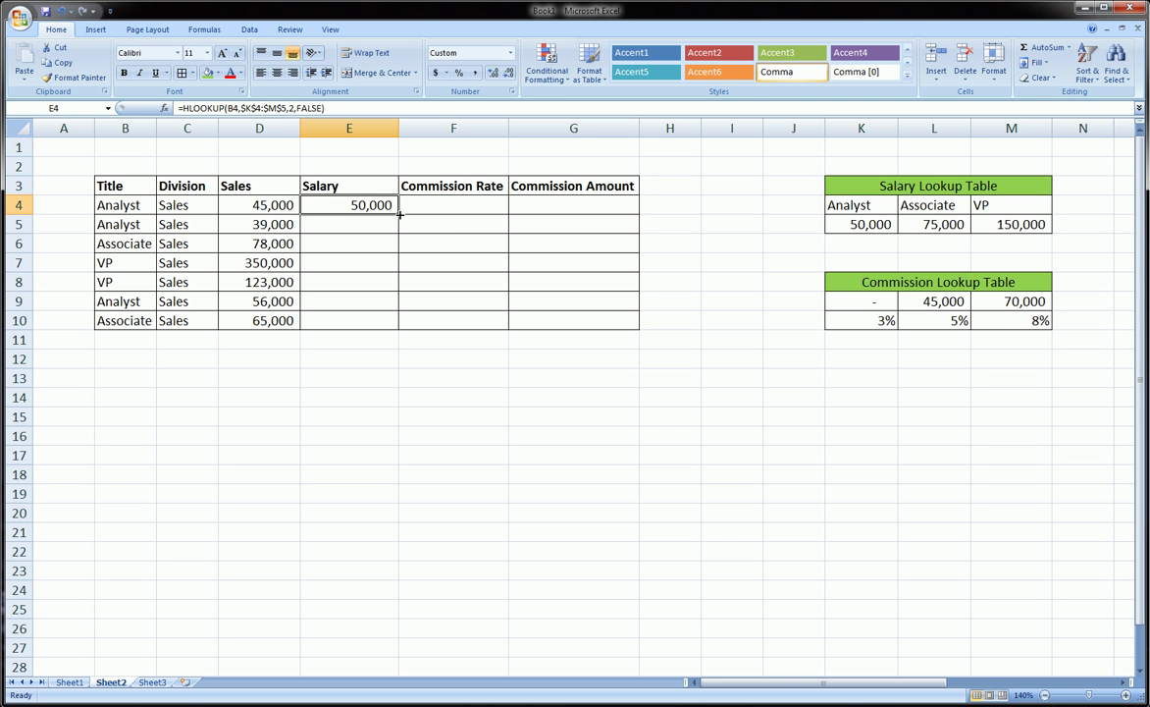
{"action": "left_click_drag", "start_coordinate": [398, 214], "coordinate": [402, 321]}
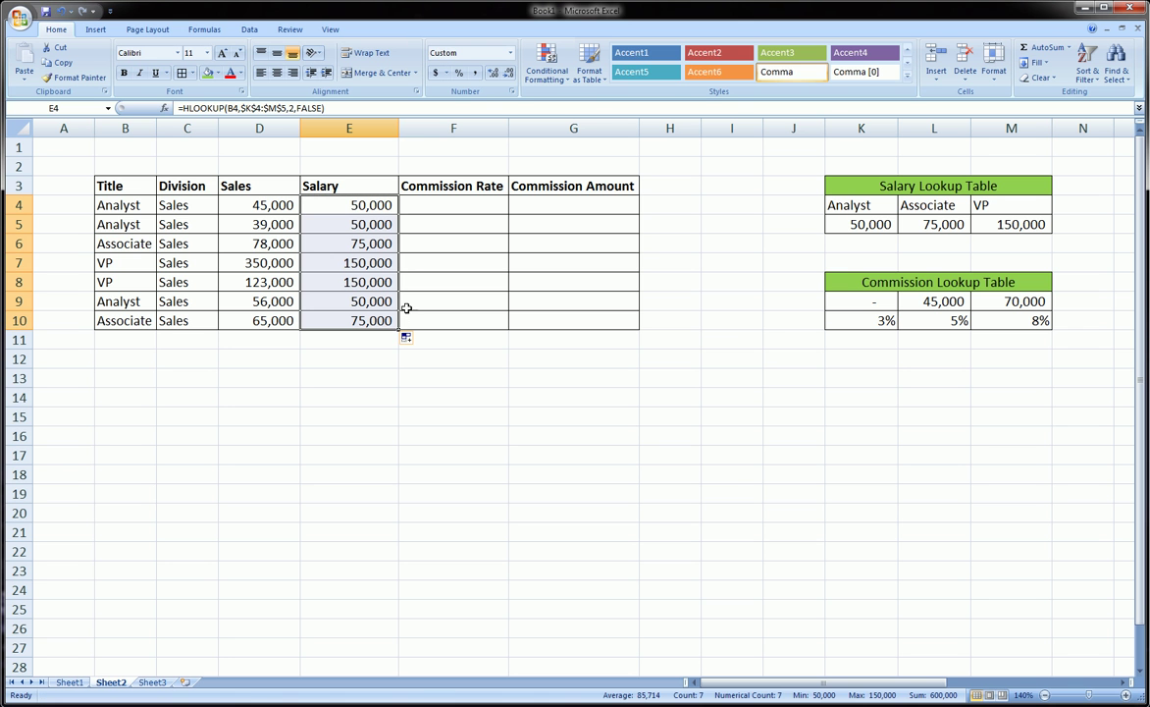
Step: Check the looked-up salaries in E5:E10 against each employee's title and the salary lookup table
{"action": "left_click", "coordinate": [137, 221]}
{"action": "left_click", "coordinate": [361, 226]}
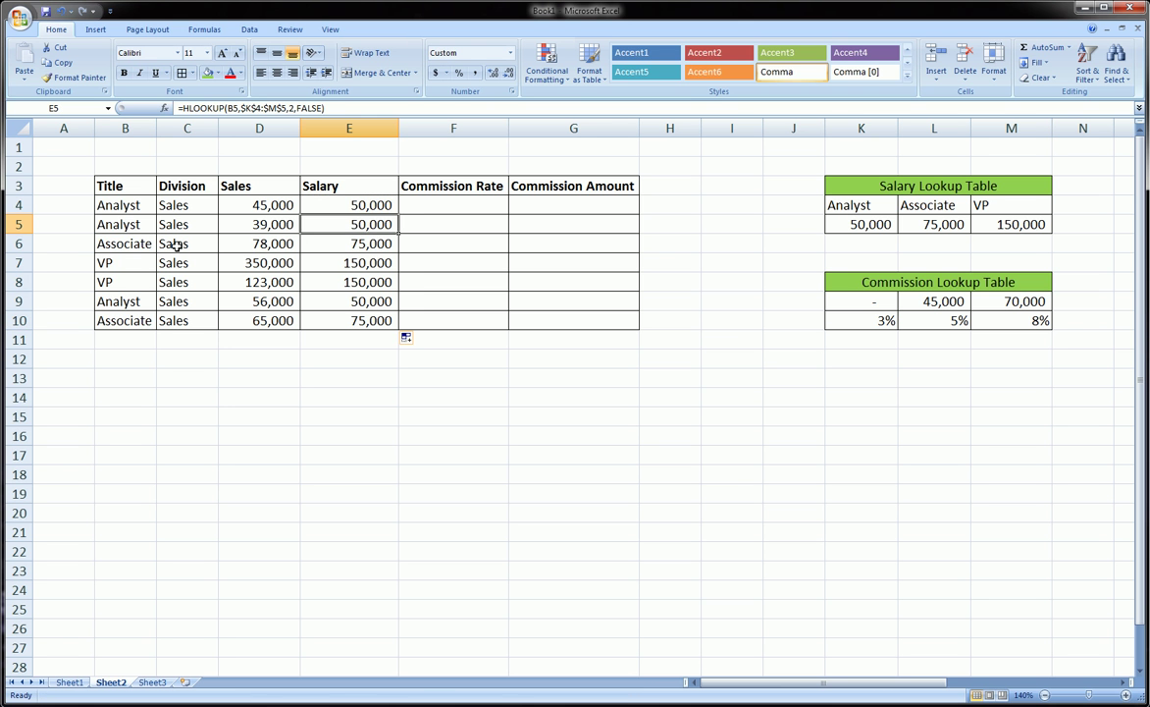
{"action": "left_click", "coordinate": [129, 242]}
{"action": "left_click", "coordinate": [333, 242]}
{"action": "left_click", "coordinate": [929, 226]}
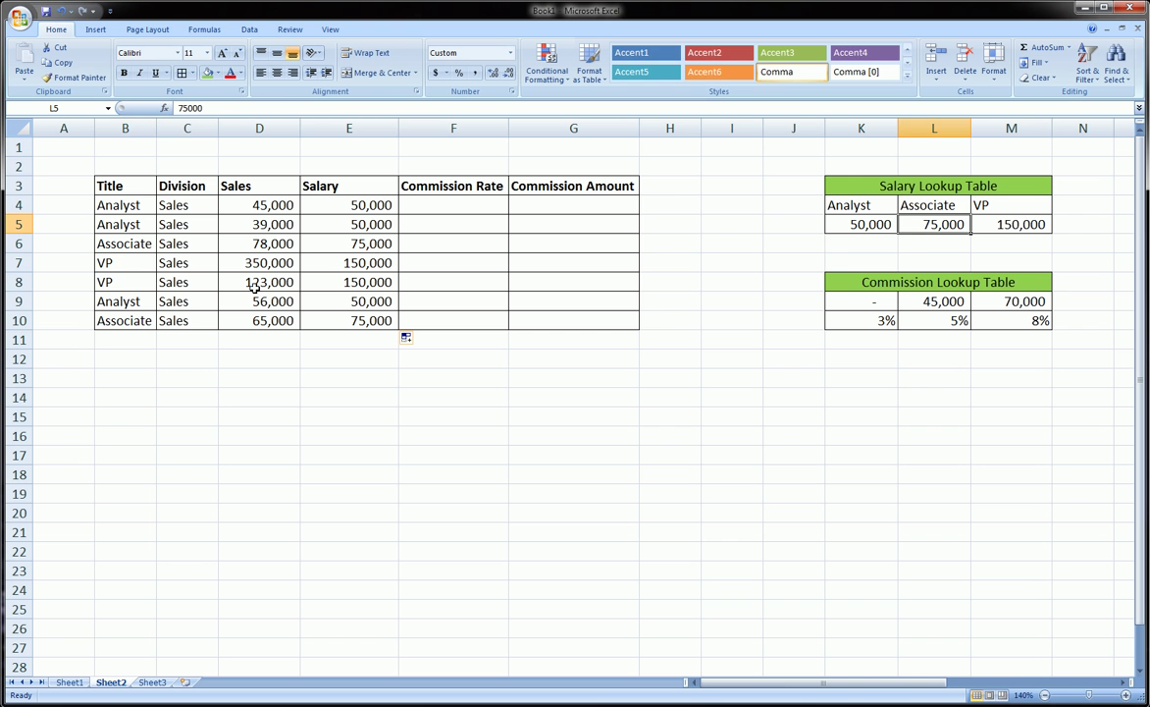
{"action": "left_click", "coordinate": [128, 263]}
{"action": "left_click", "coordinate": [338, 263]}
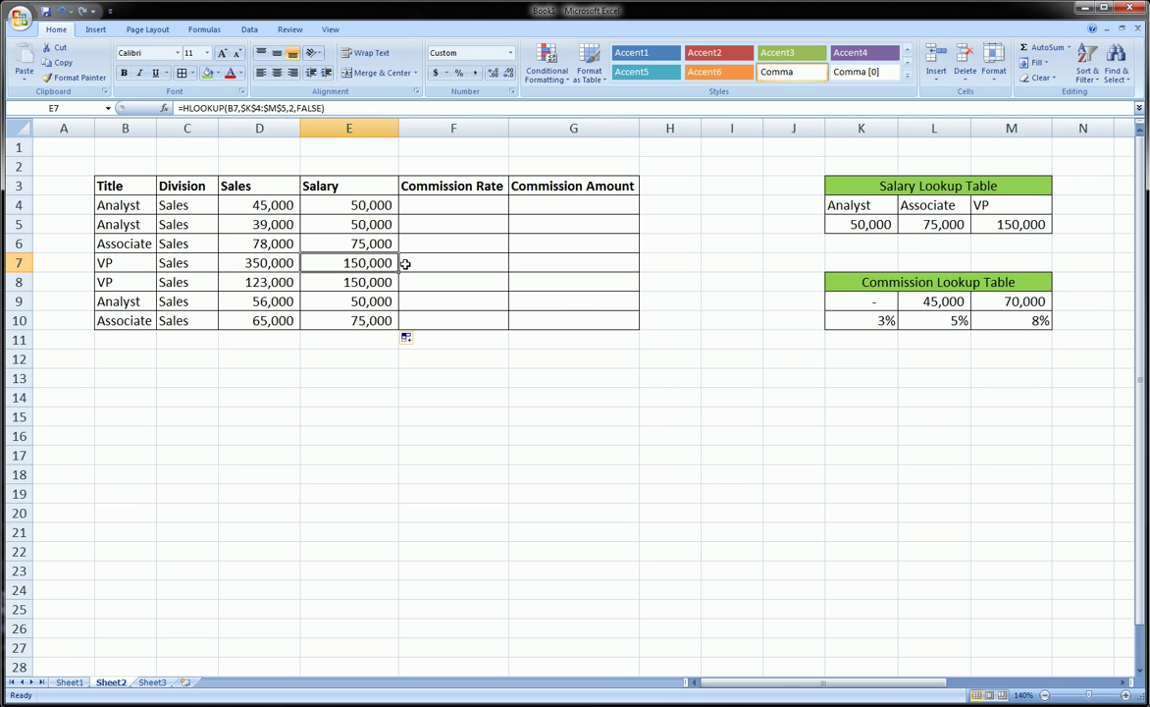
{"action": "left_click", "coordinate": [128, 281]}
{"action": "left_click", "coordinate": [368, 283]}
{"action": "left_click", "coordinate": [152, 301]}
{"action": "left_click", "coordinate": [368, 299]}
{"action": "left_click", "coordinate": [147, 320]}
{"action": "left_click", "coordinate": [373, 322]}
Step: Center the contents of the salary lookup table in K4:M5
{"action": "left_click_drag", "start_coordinate": [848, 206], "coordinate": [975, 223]}
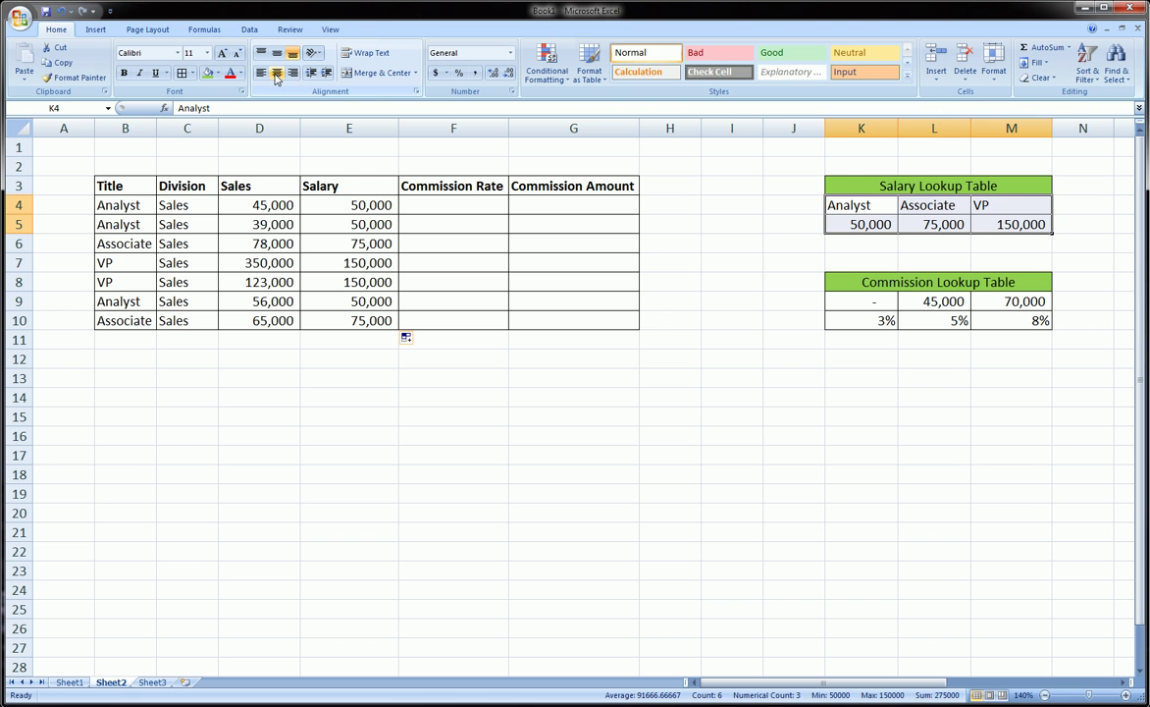
{"action": "left_click", "coordinate": [277, 74]}
{"action": "left_click", "coordinate": [570, 241]}
{"action": "left_click", "coordinate": [259, 318]}
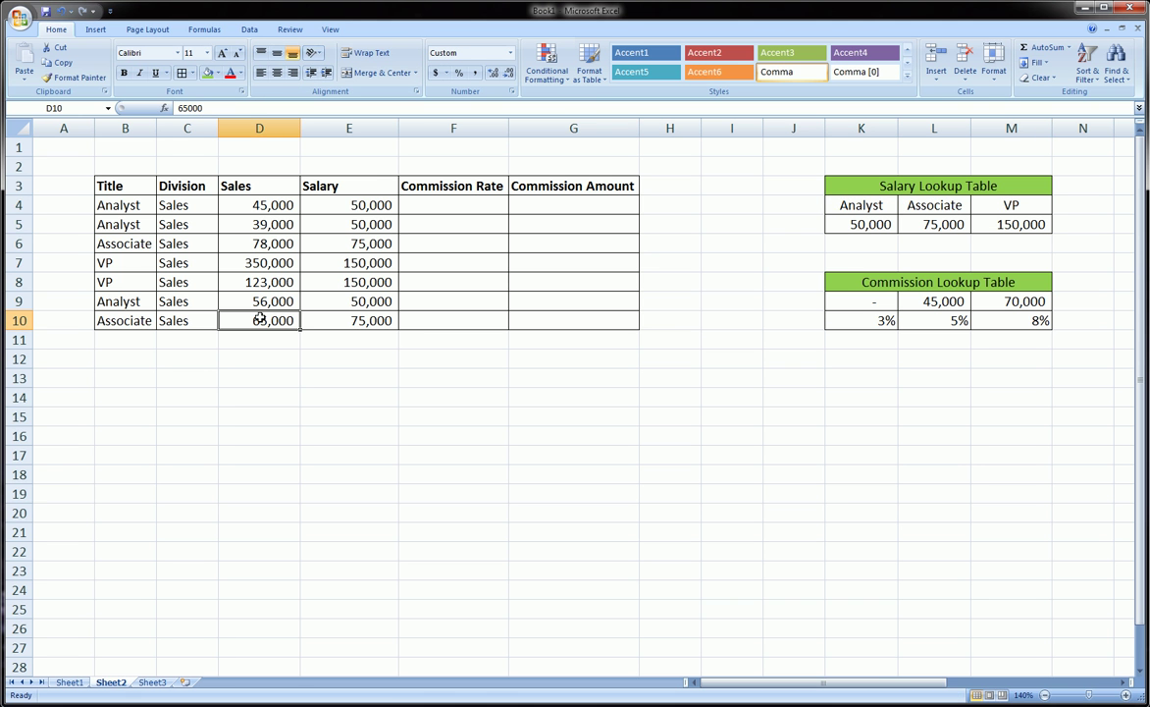
{"action": "left_click", "coordinate": [337, 223]}
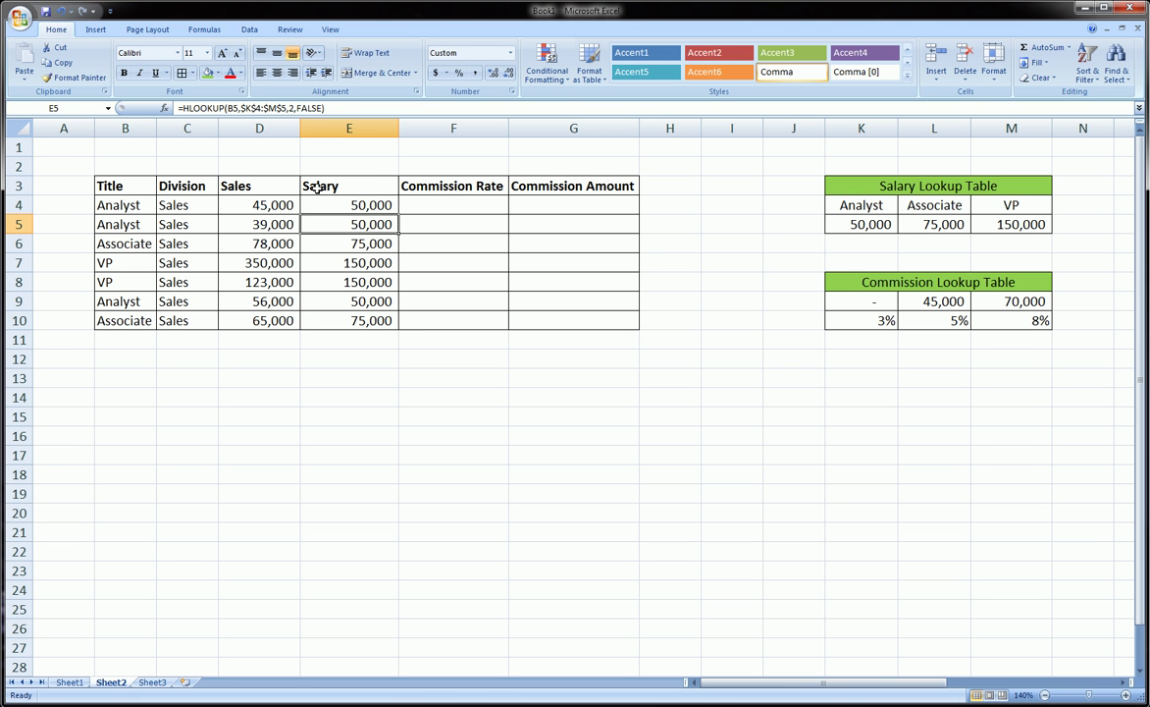
Step: Examine the title lookup reference and the absolute table range in the salary formulas of E4 and E5
{"action": "left_click", "coordinate": [253, 108]}
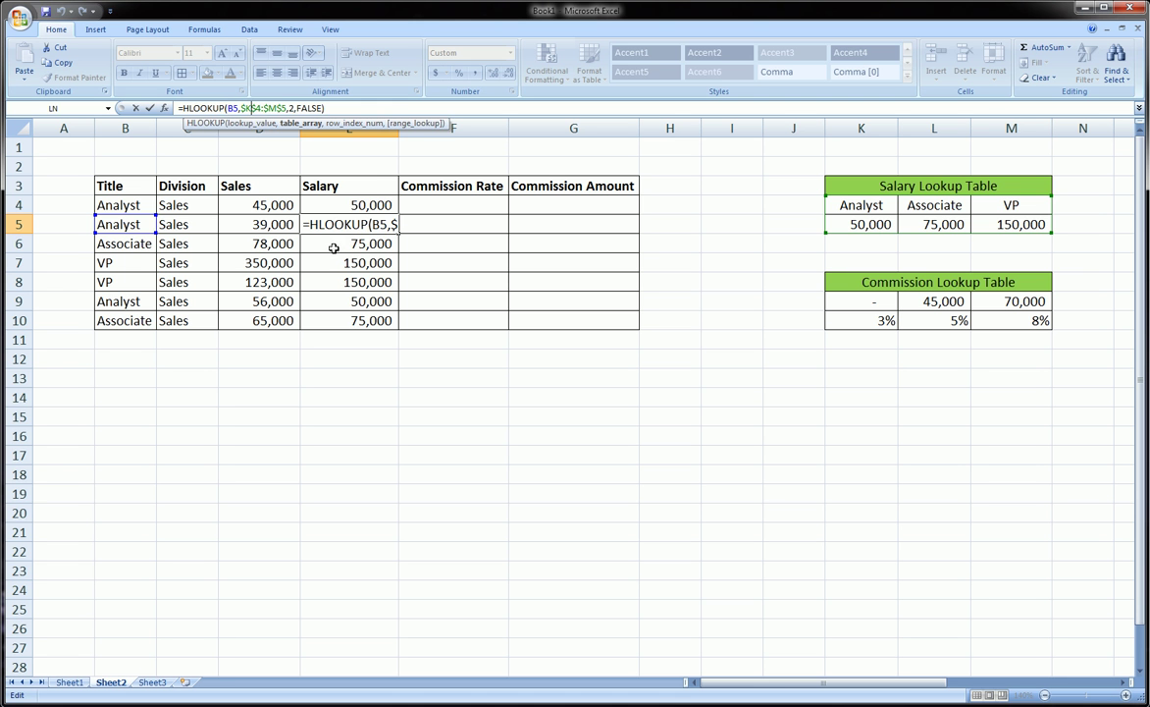
{"action": "key", "text": "Return"}
{"action": "key", "text": "Up"}
{"action": "key", "text": "Up"}
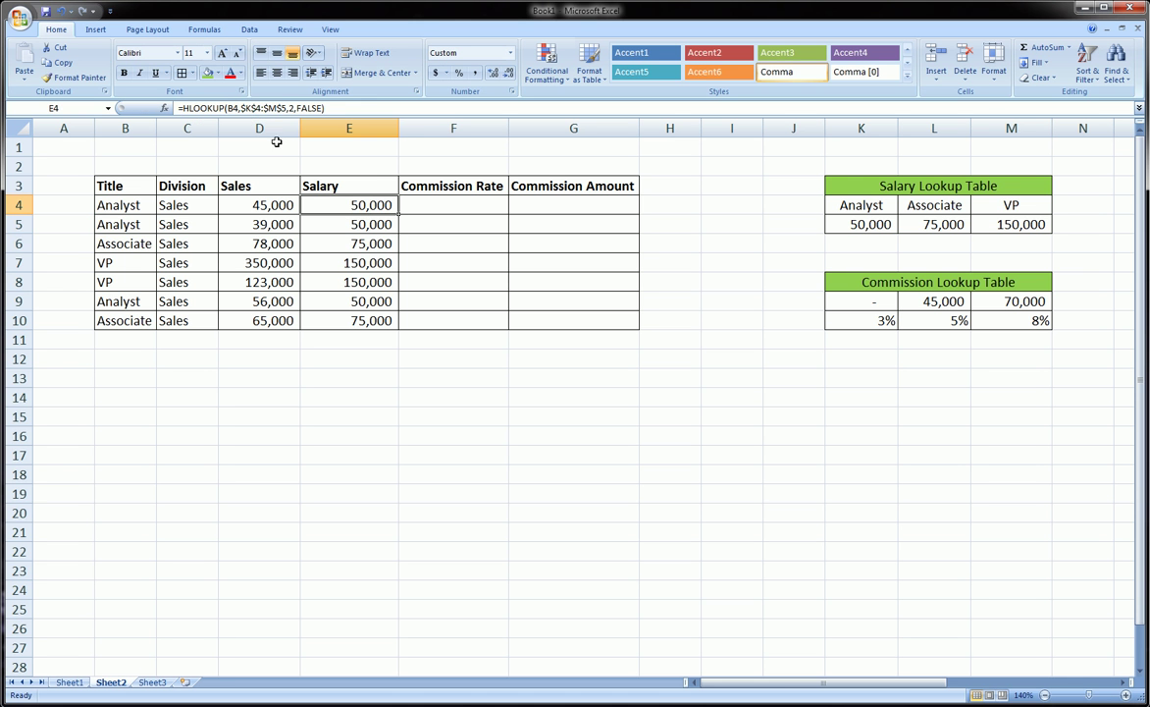
{"action": "left_click", "coordinate": [236, 110]}
{"action": "key", "text": "Return"}
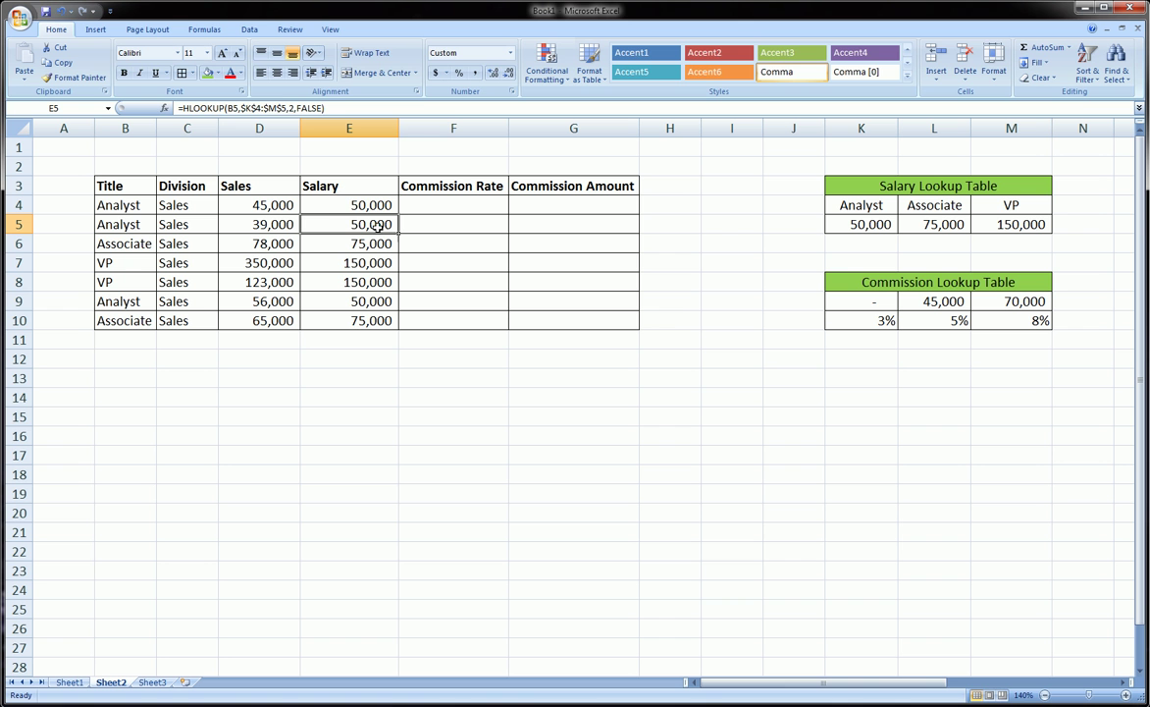
{"action": "left_click", "coordinate": [232, 108]}
{"action": "double_click", "coordinate": [233, 108]}
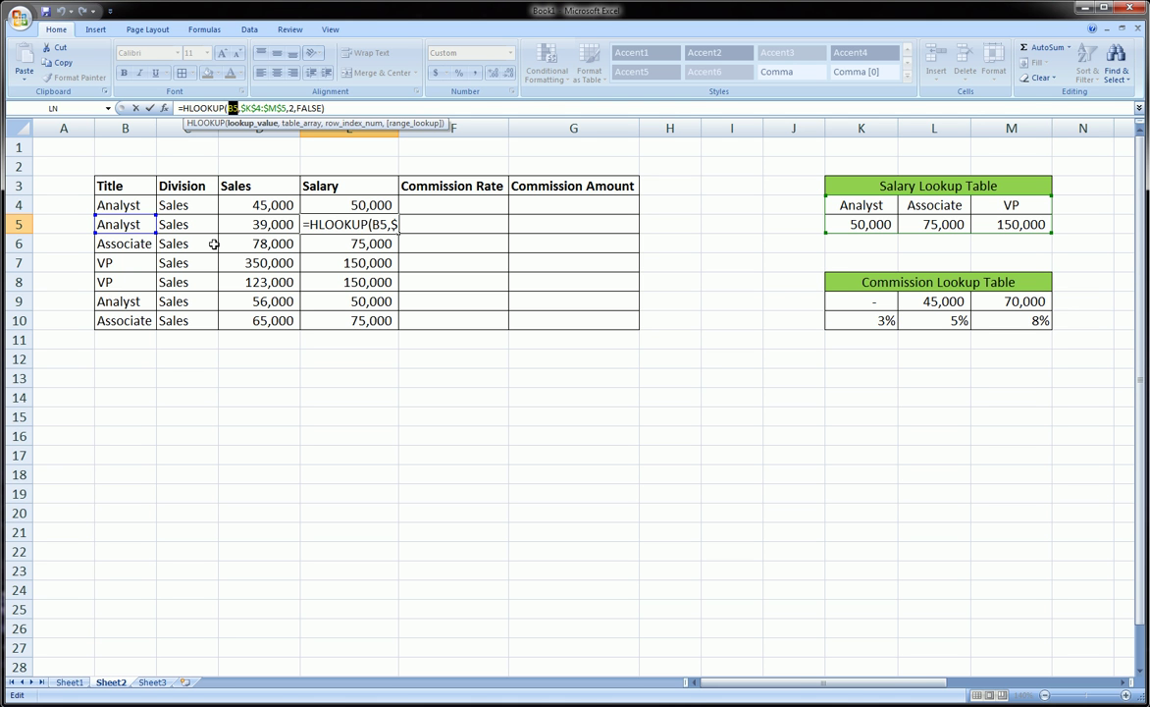
{"action": "key", "text": "Return"}
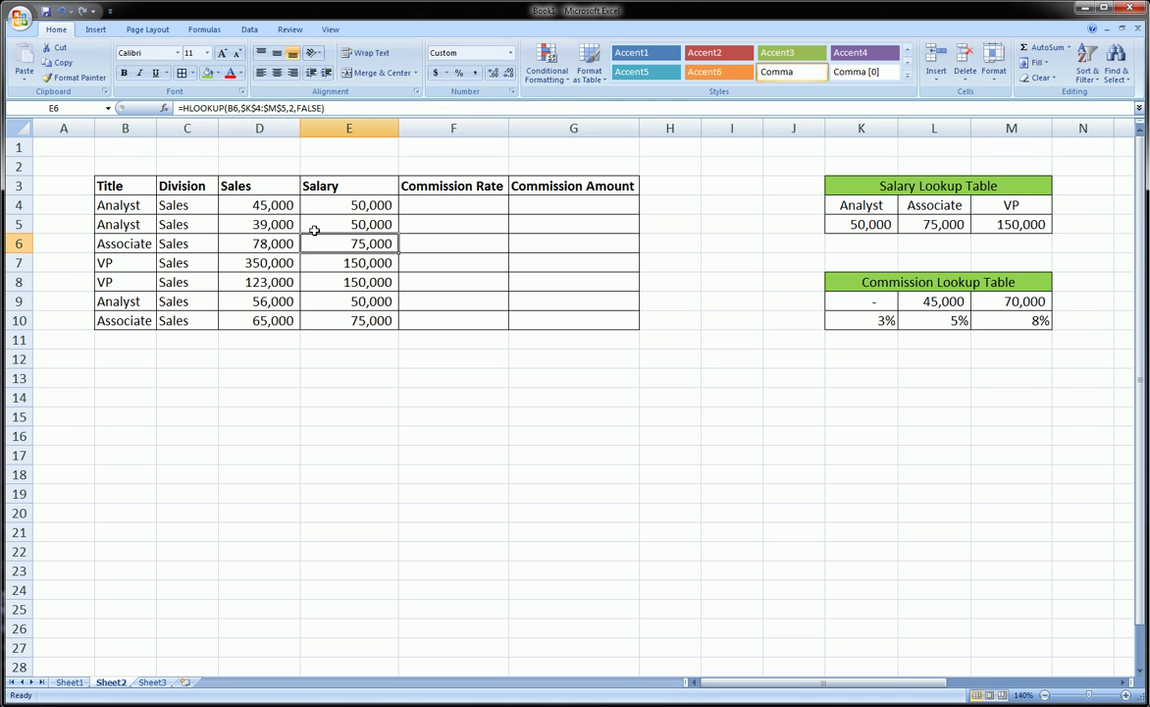
Step: Compare the fixed $K$4:$M$5 table range across the salary formulas in E4, E5, E7 and E8
{"action": "left_click", "coordinate": [321, 201]}
{"action": "left_click", "coordinate": [260, 108]}
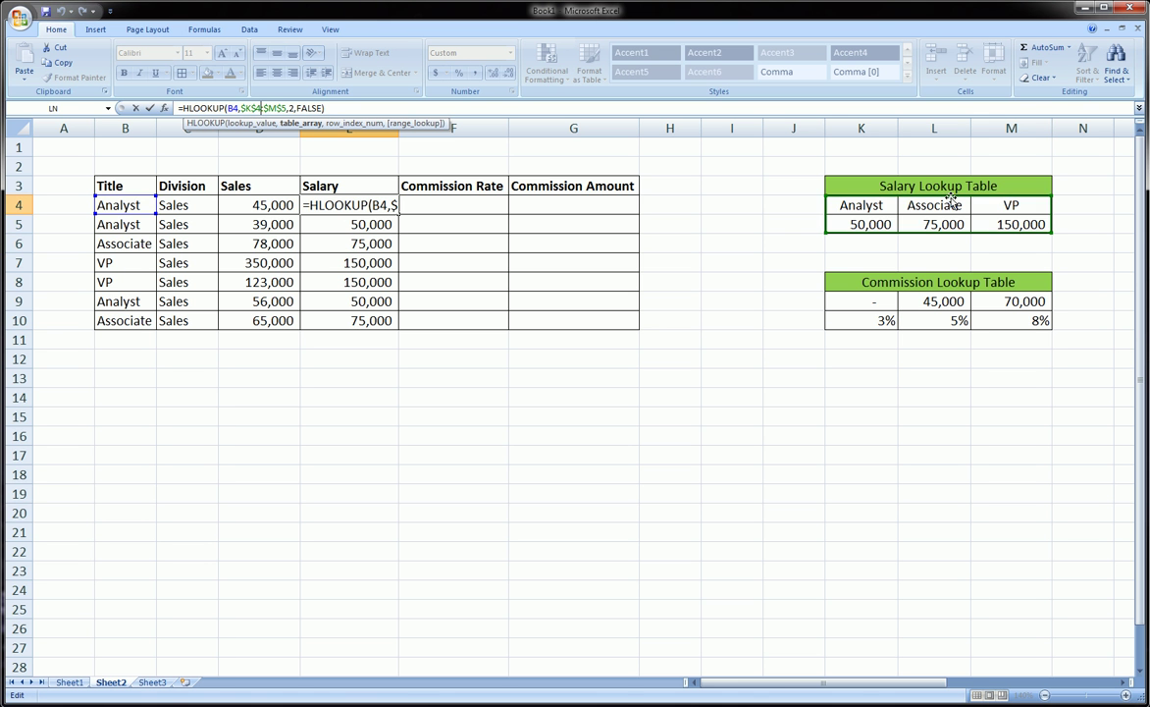
{"action": "key", "text": "Return"}
{"action": "left_click", "coordinate": [290, 110]}
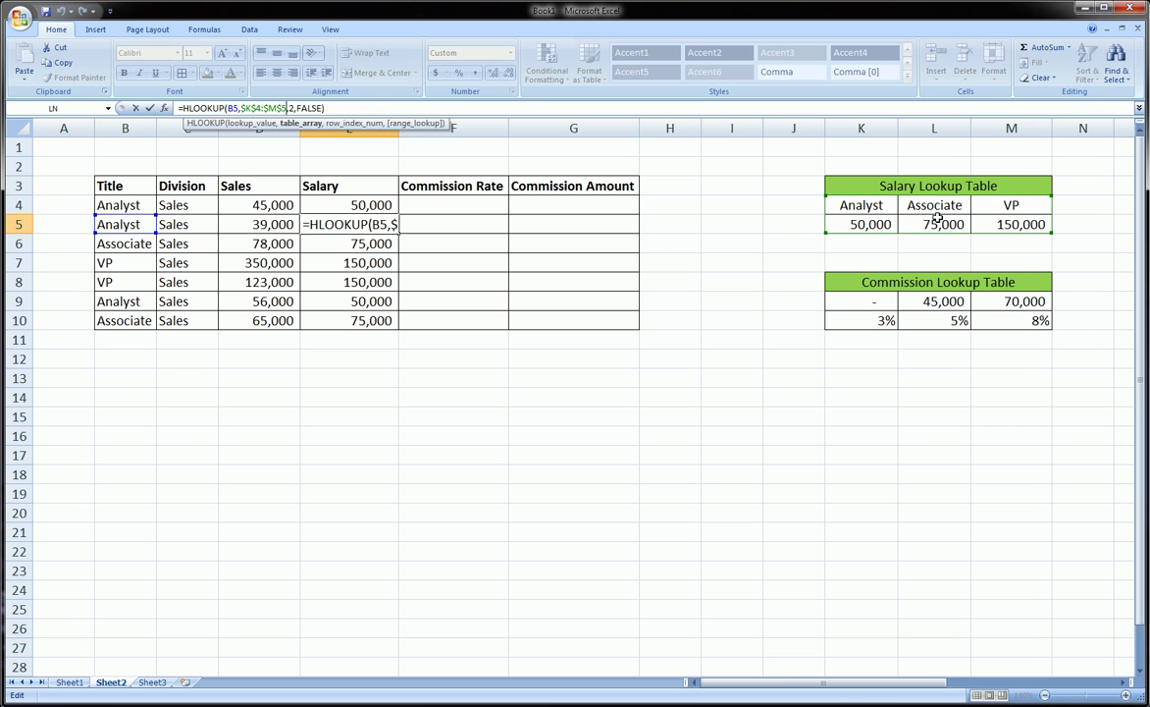
{"action": "left_click", "coordinate": [373, 261]}
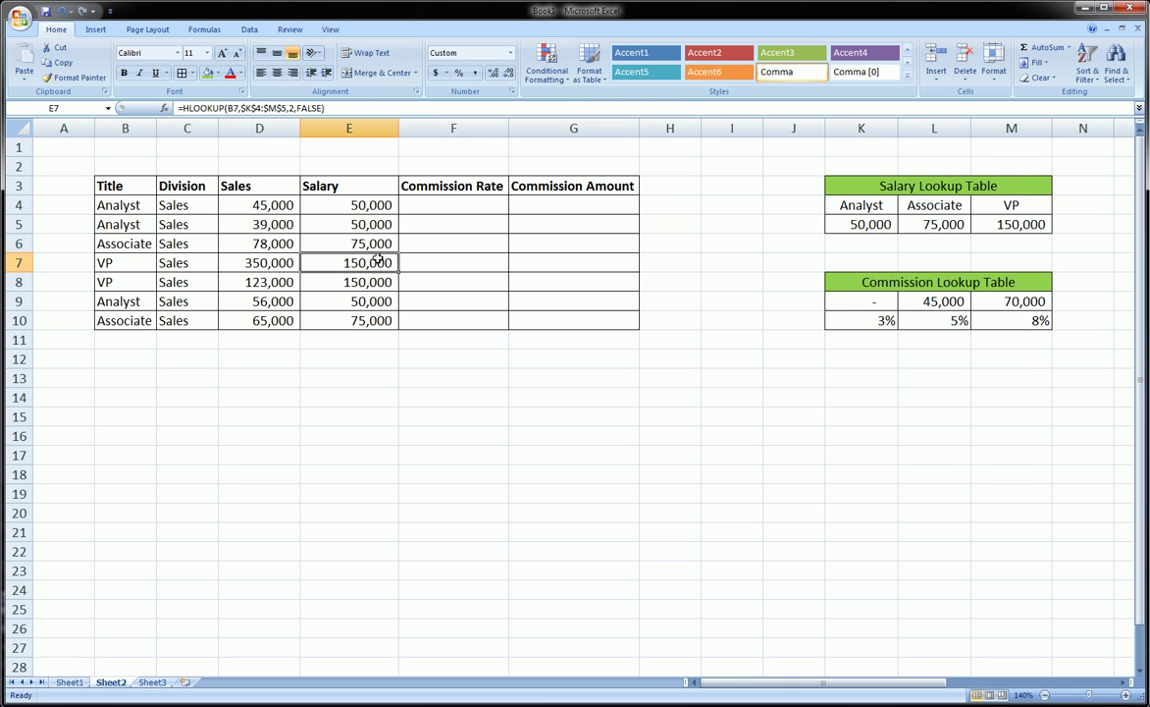
{"action": "left_click", "coordinate": [291, 108]}
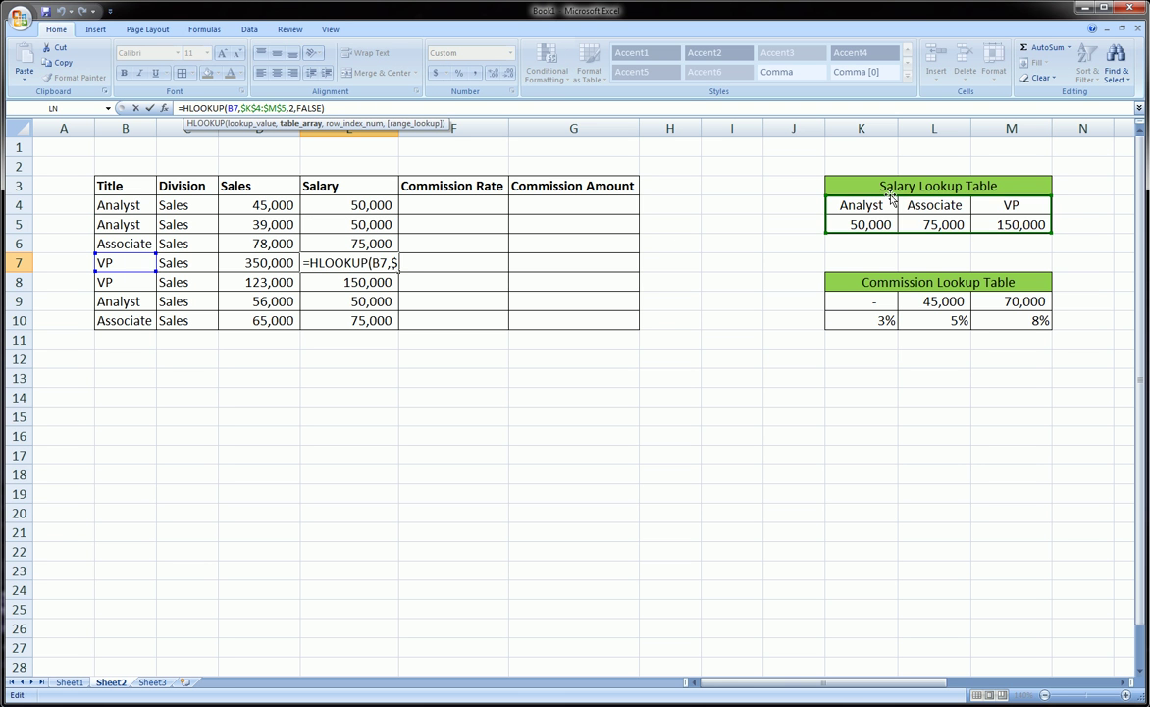
{"action": "type", "text": "2"}
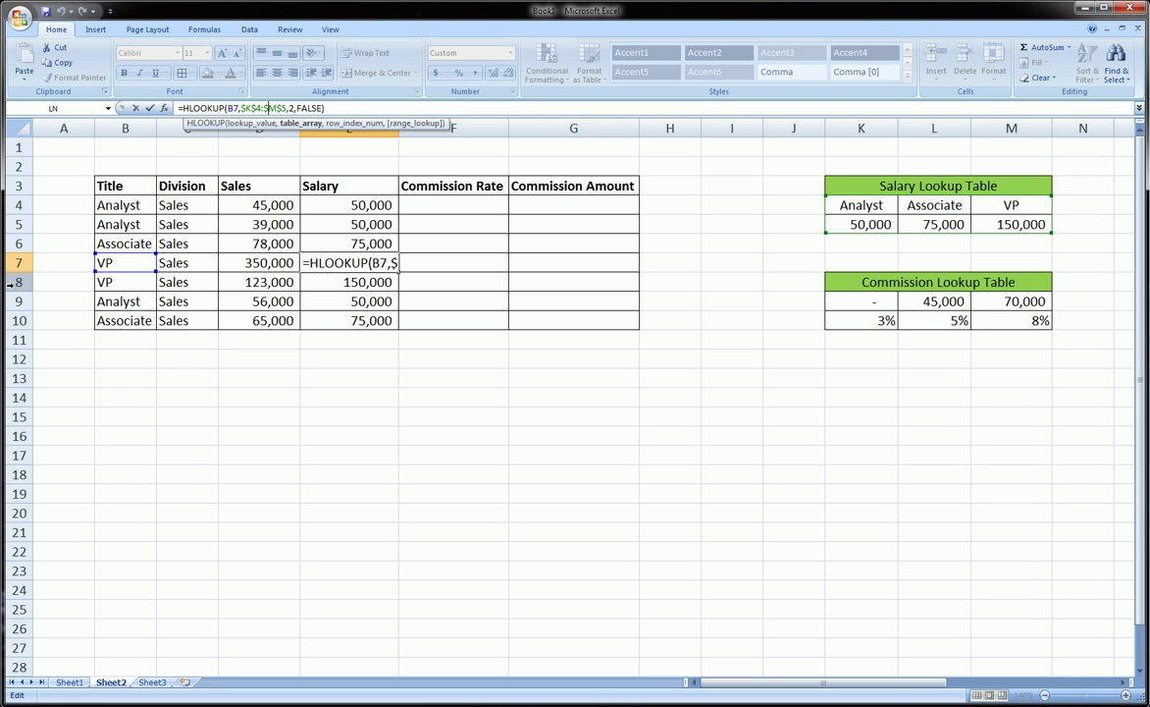
{"action": "key", "text": "Return"}
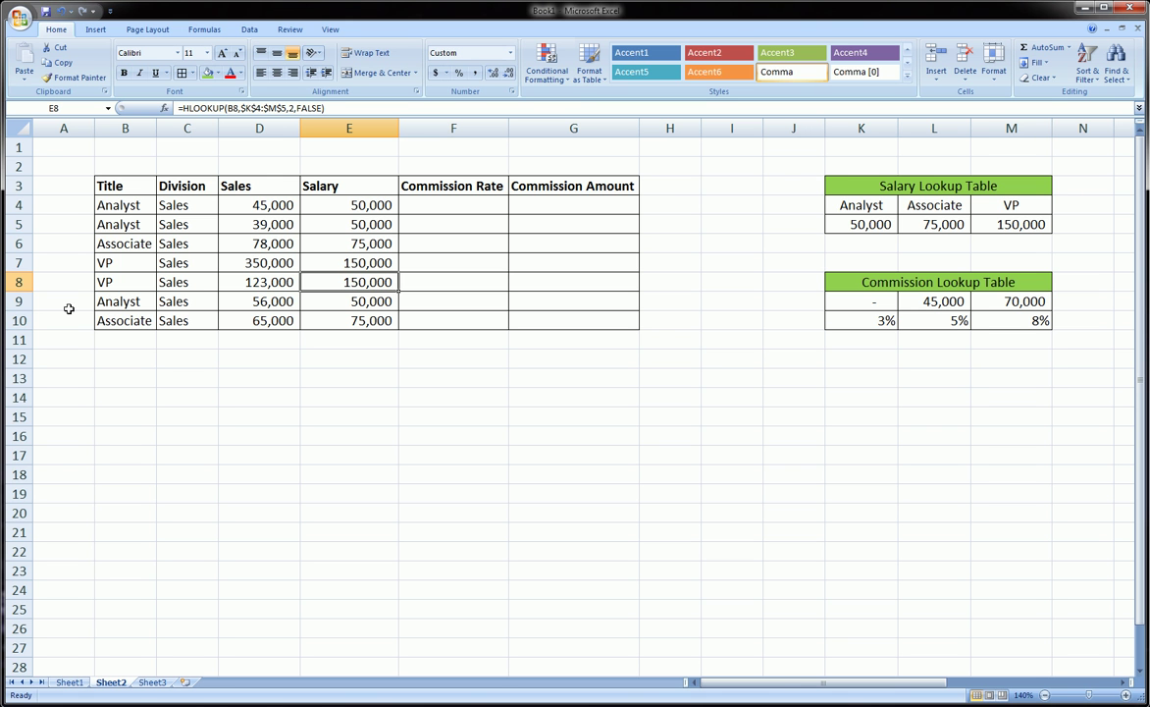
{"action": "left_click", "coordinate": [237, 109]}
{"action": "key", "text": "Return"}
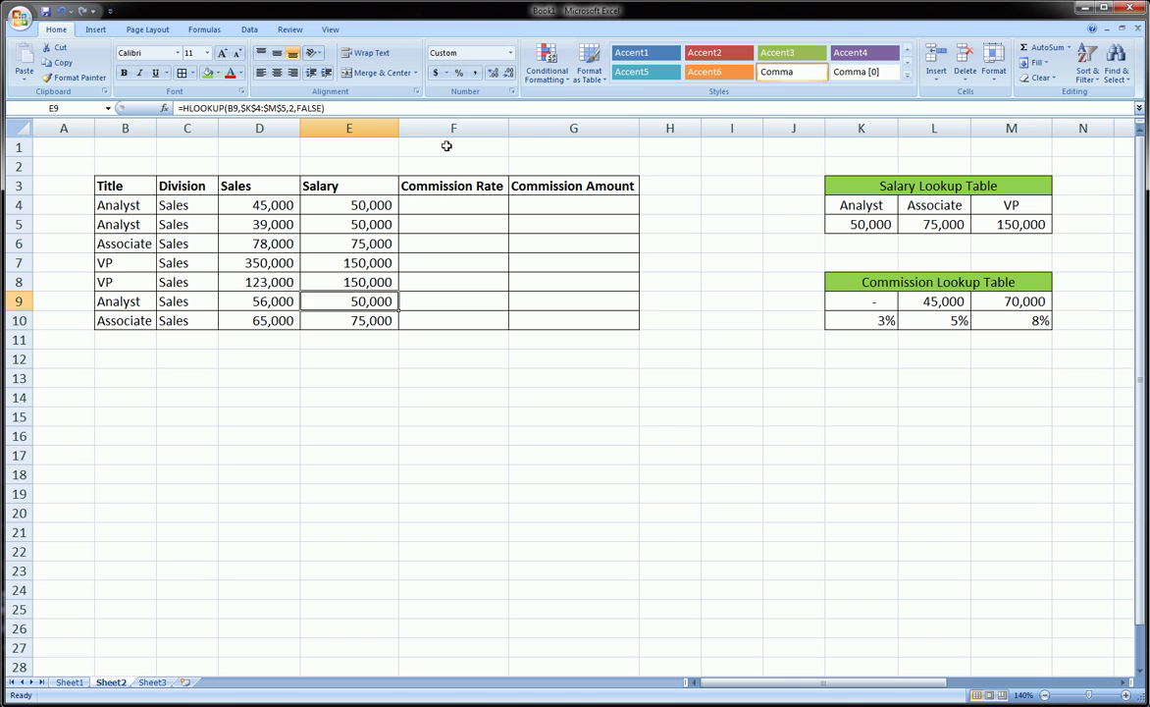
Step: Enter =HLOOKUP(D4,$K$9:$M$10,2,TRUE) in F4 to look up the commission rate by approximate match on sales
{"action": "left_click", "coordinate": [451, 205]}
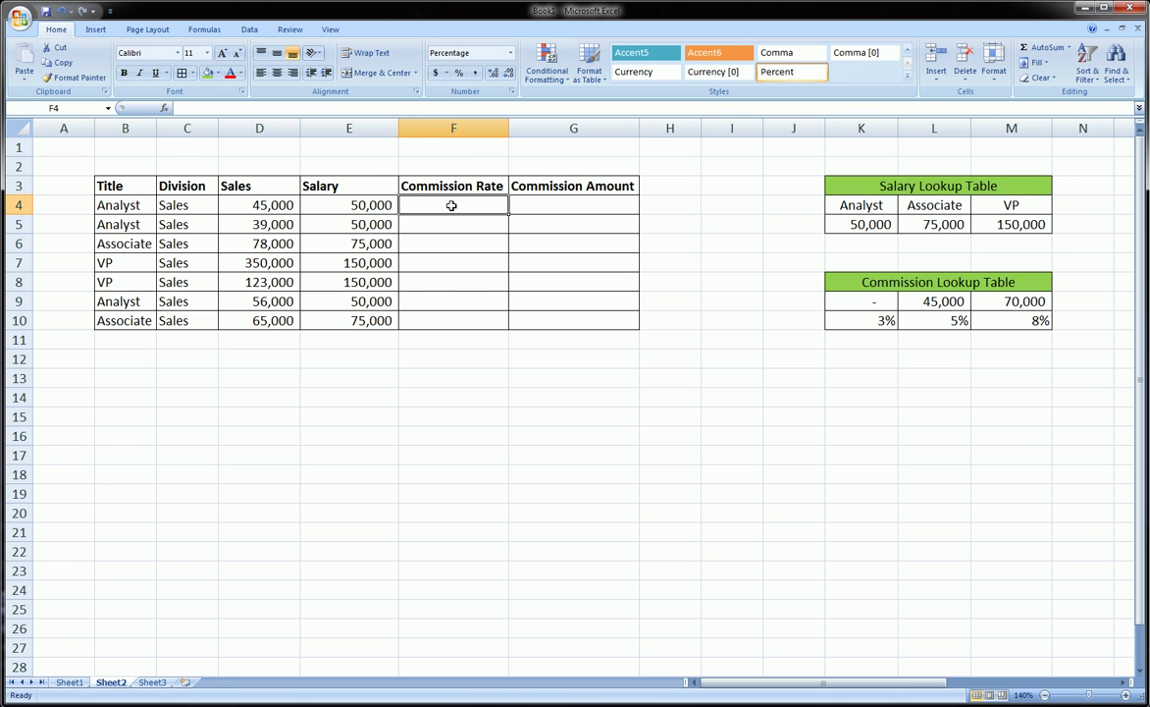
{"action": "type", "text": "=hlookup("}
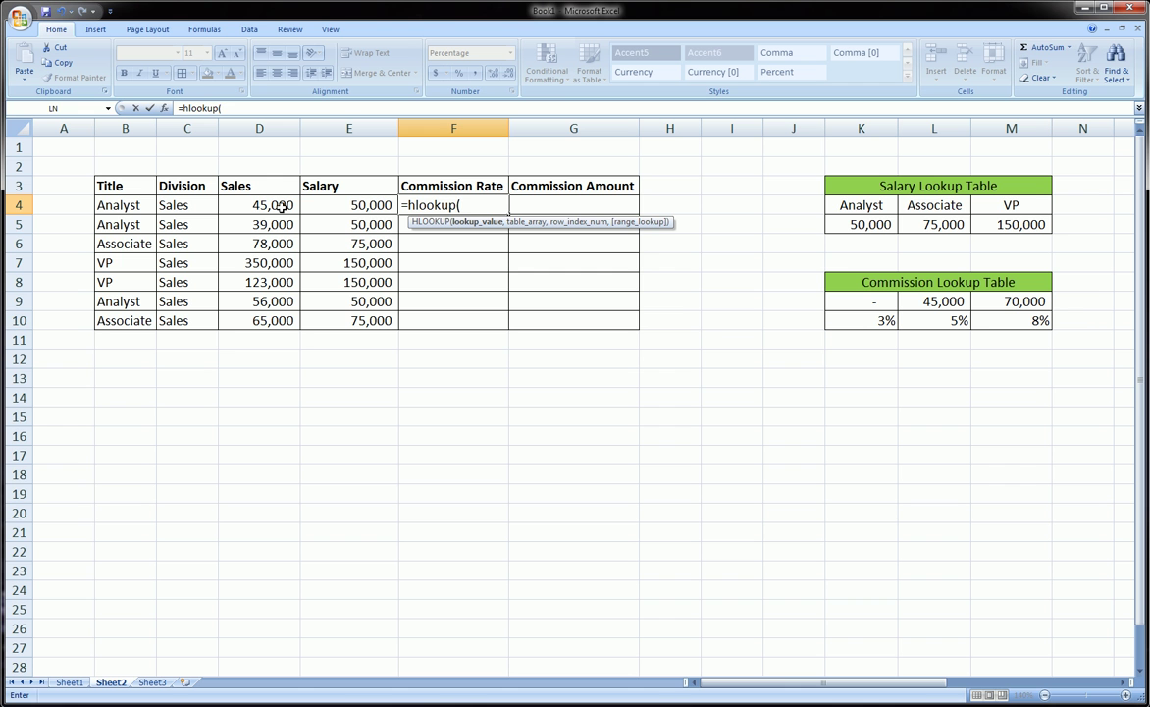
{"action": "left_click", "coordinate": [281, 206]}
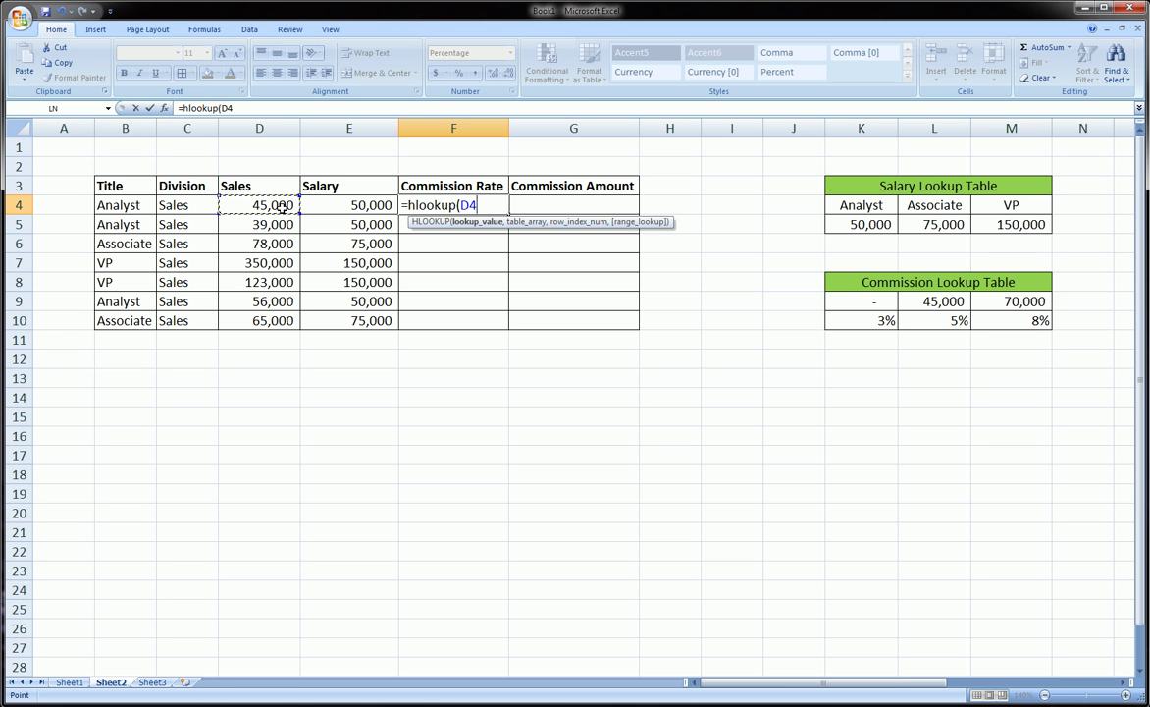
{"action": "type", "text": ","}
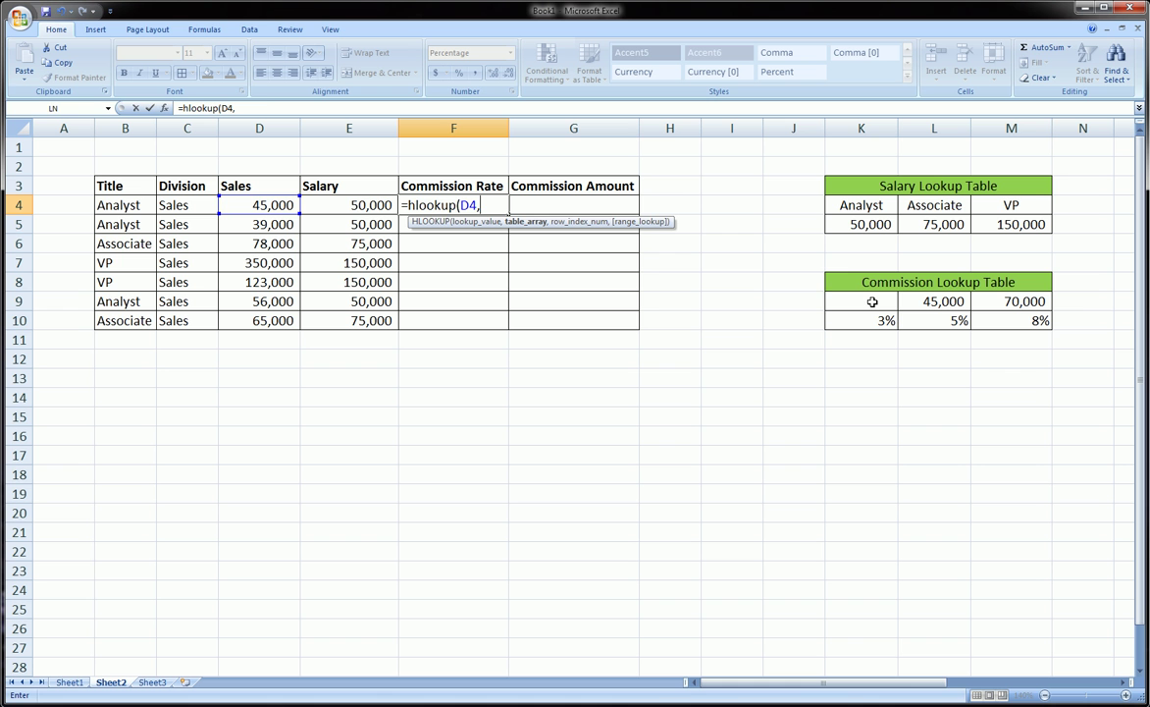
{"action": "left_click", "coordinate": [849, 301]}
{"action": "left_click_drag", "start_coordinate": [849, 300], "coordinate": [1009, 320]}
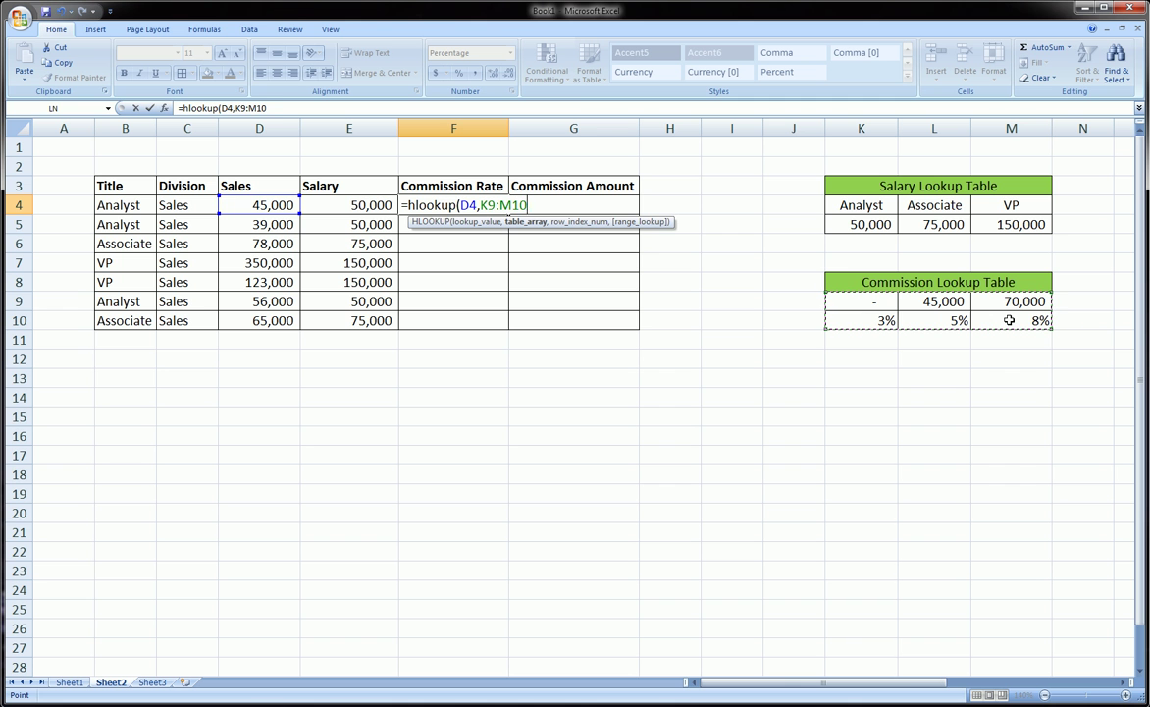
{"action": "key", "text": "F4"}
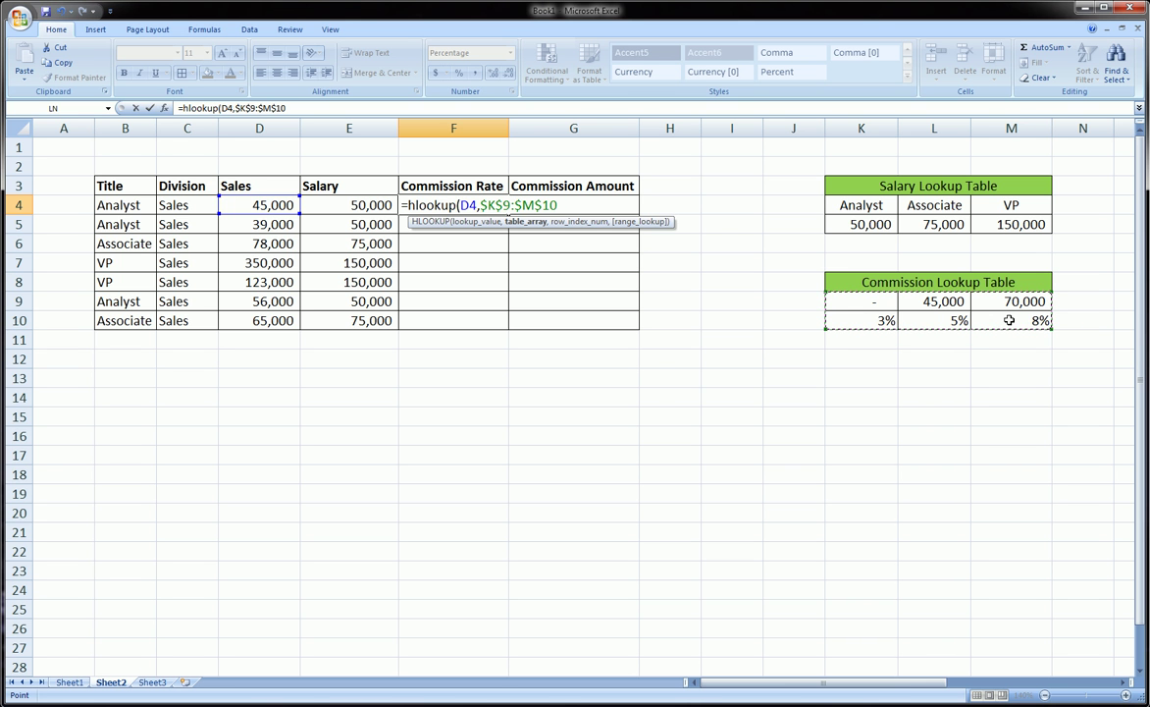
{"action": "type", "text": ","}
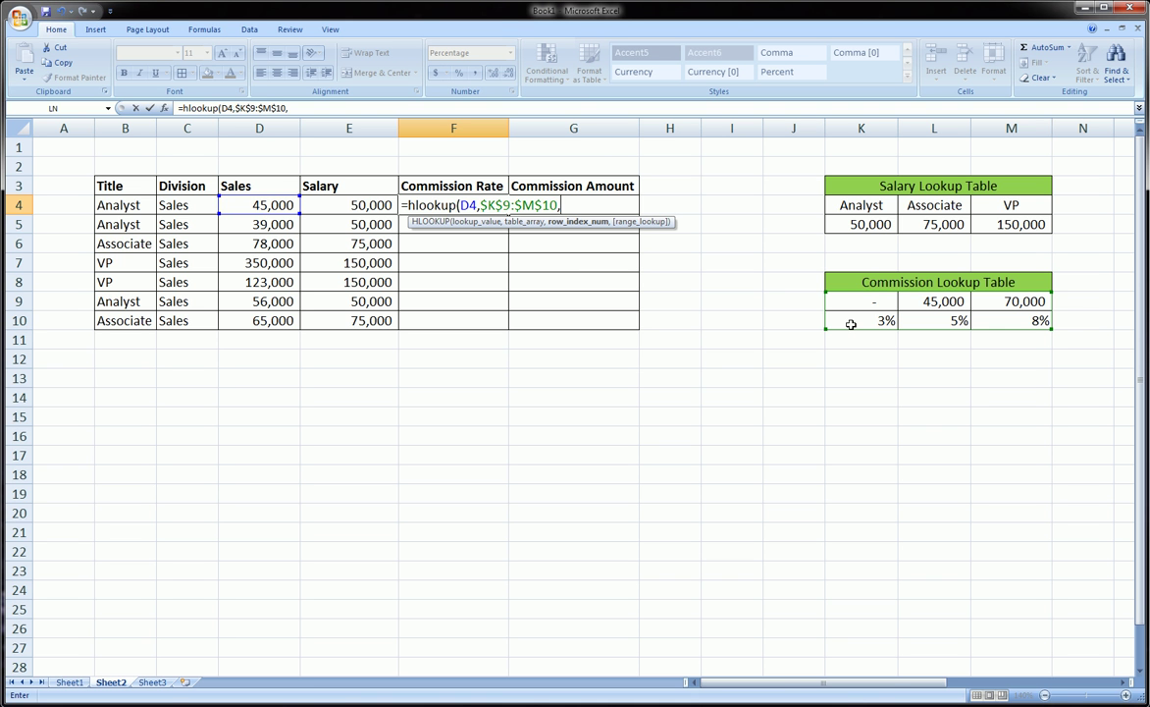
{"action": "type", "text": "2,"}
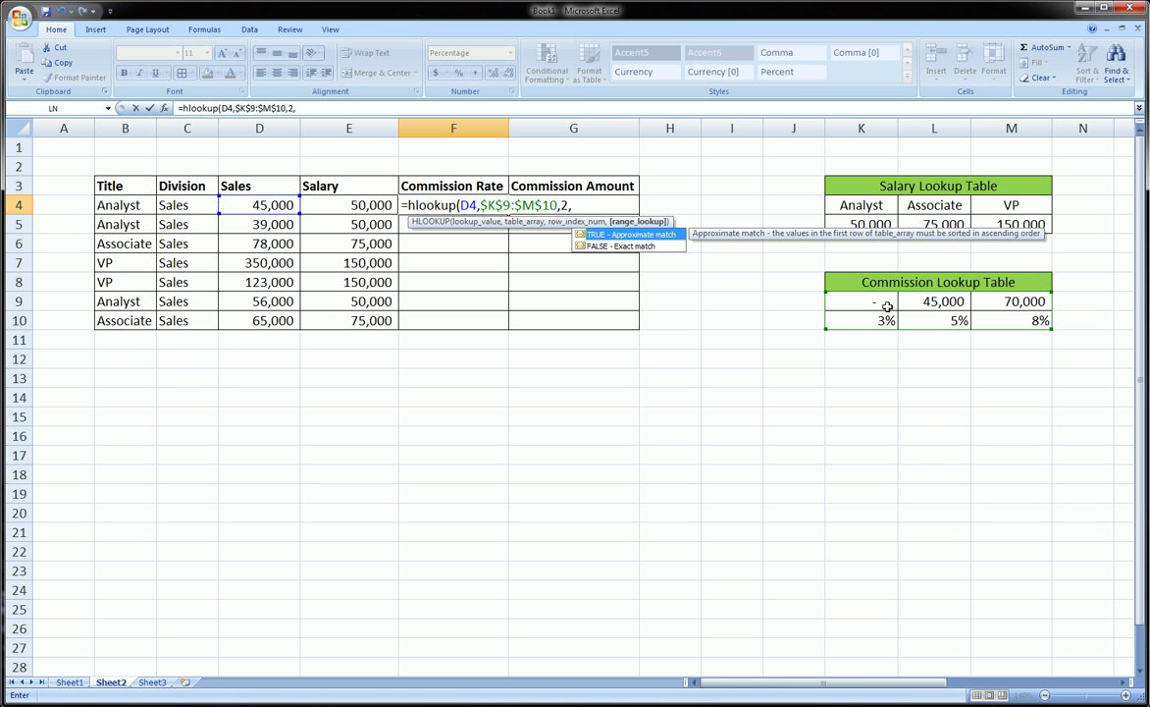
{"action": "type", "text": "true)"}
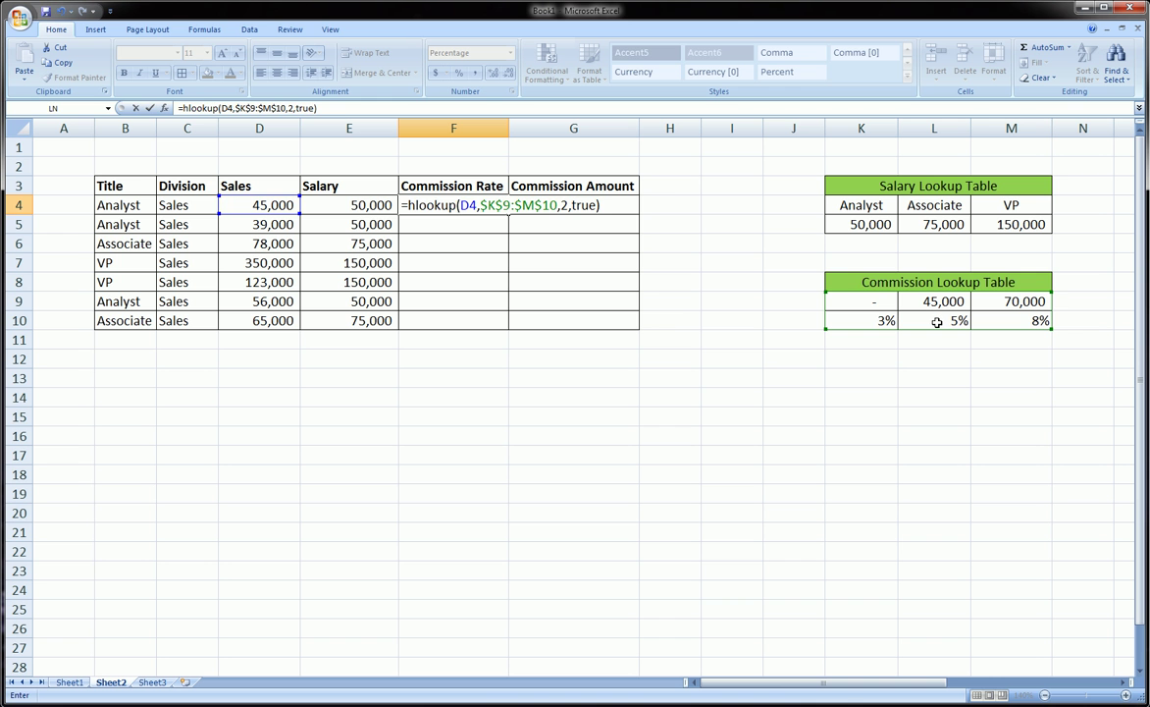
{"action": "key", "text": "Return"}
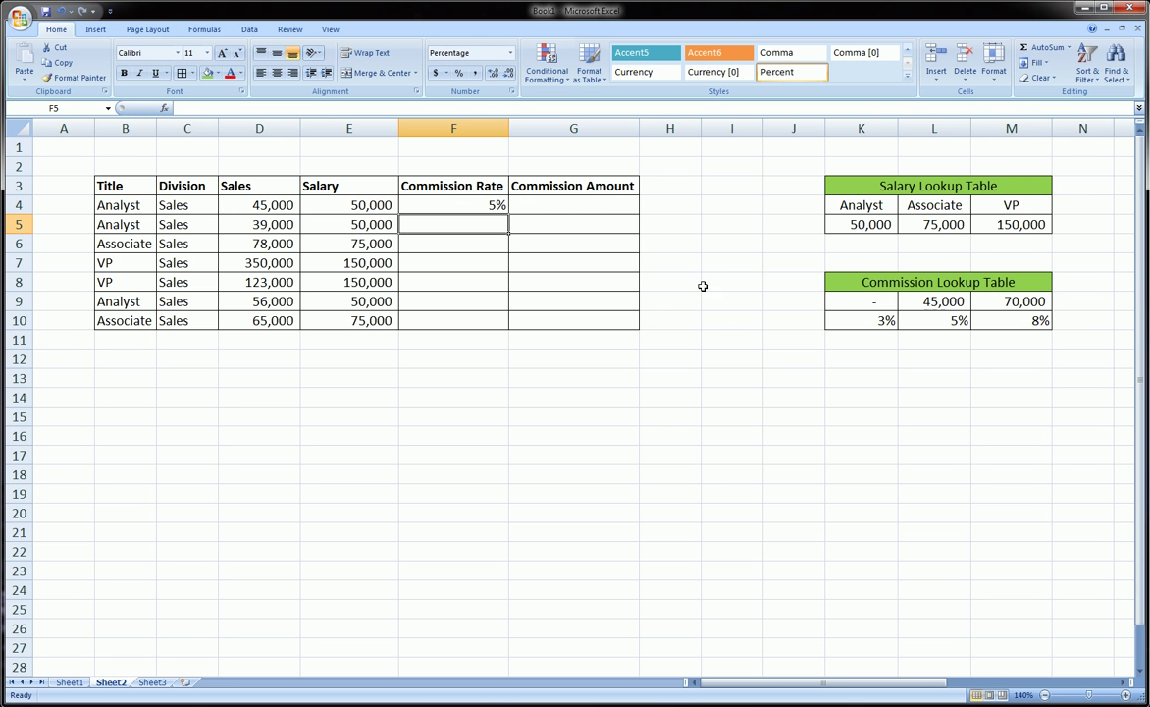
Step: Fill the commission rate formula from F4 down through F10 and check the rates against the sales figures
{"action": "key", "text": "Up"}
{"action": "left_click_drag", "start_coordinate": [509, 211], "coordinate": [512, 231]}
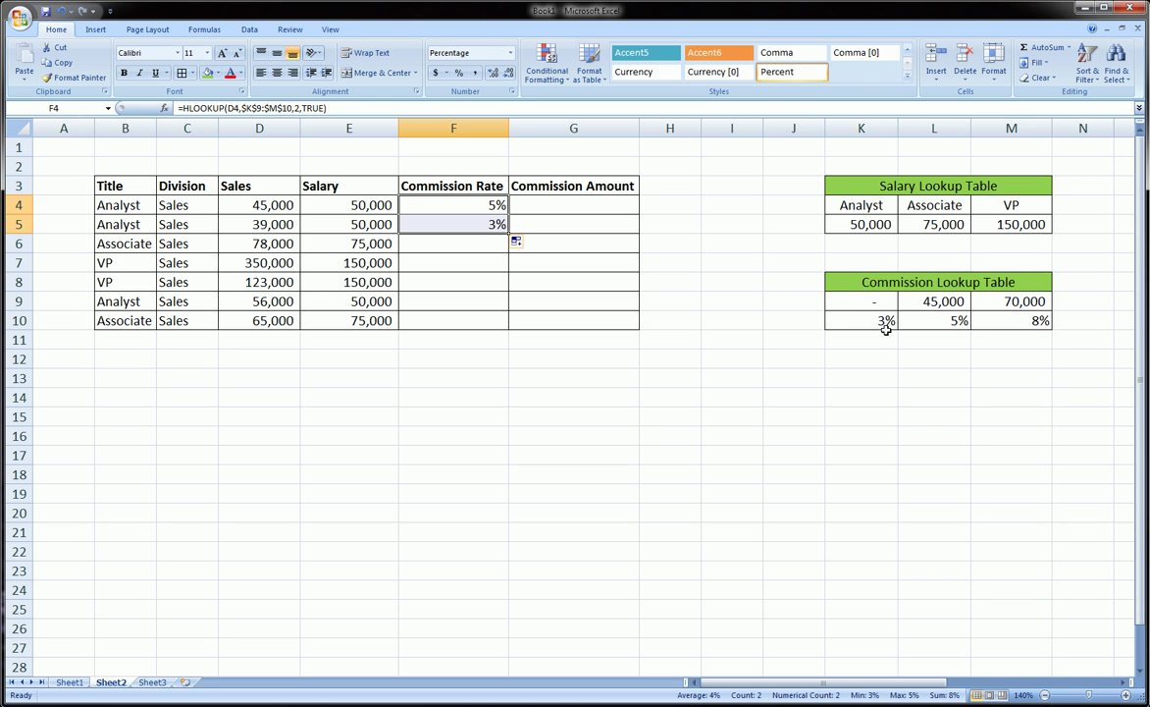
{"action": "left_click_drag", "start_coordinate": [507, 234], "coordinate": [510, 333]}
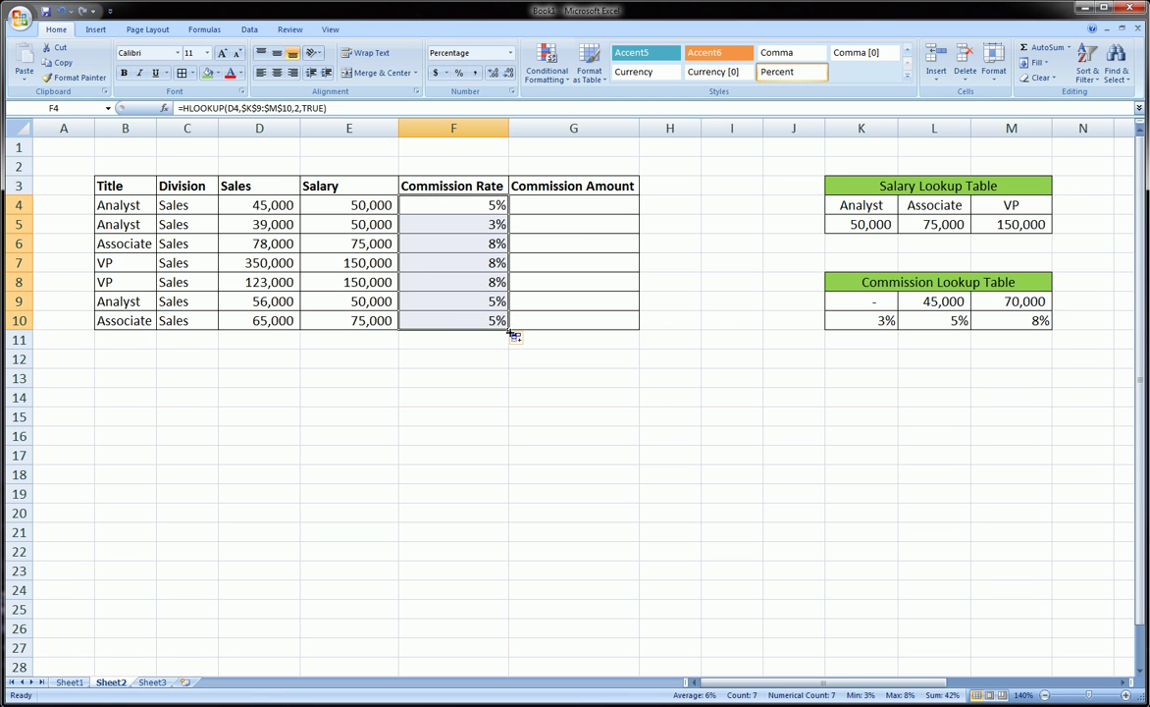
{"action": "left_click", "coordinate": [286, 321]}
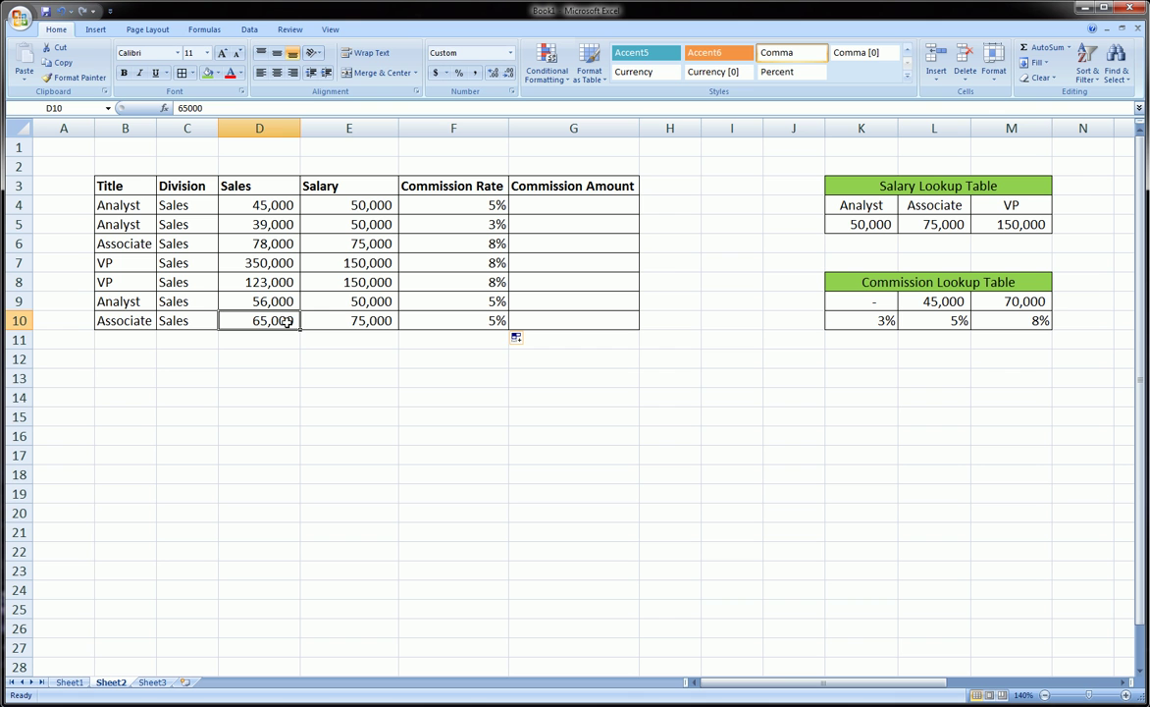
{"action": "left_click", "coordinate": [441, 395]}
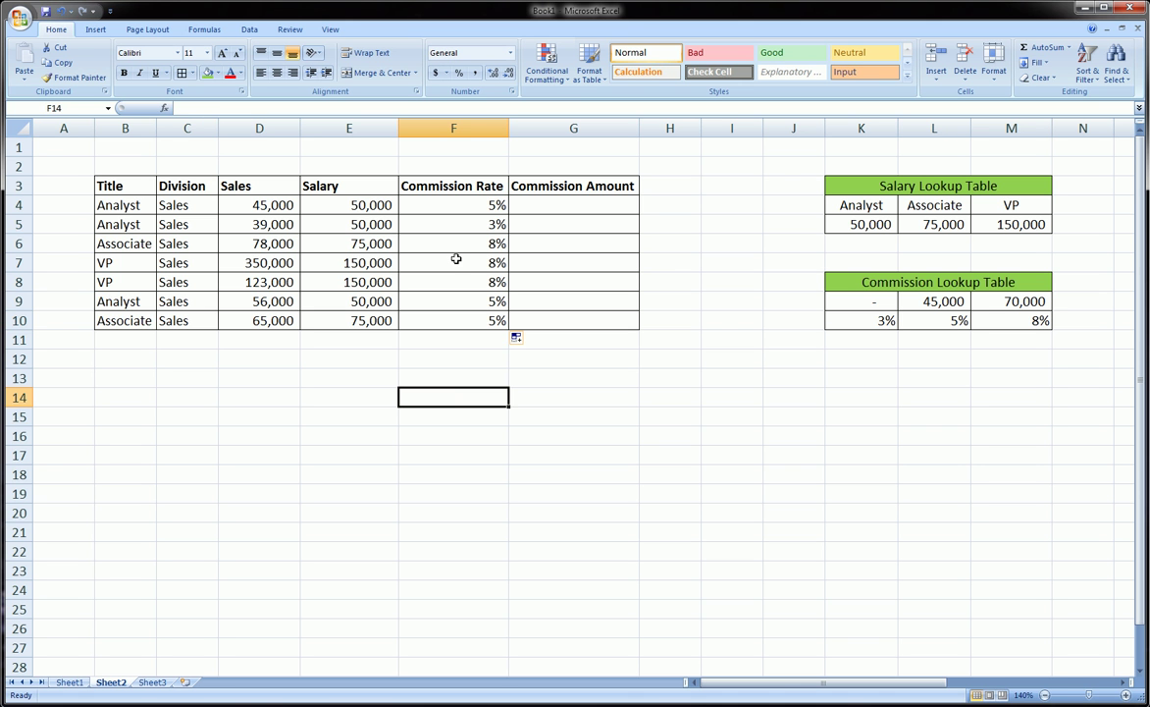
Step: Try calculating the first commission amount in G4 with =D4*F4
{"action": "left_click", "coordinate": [556, 204]}
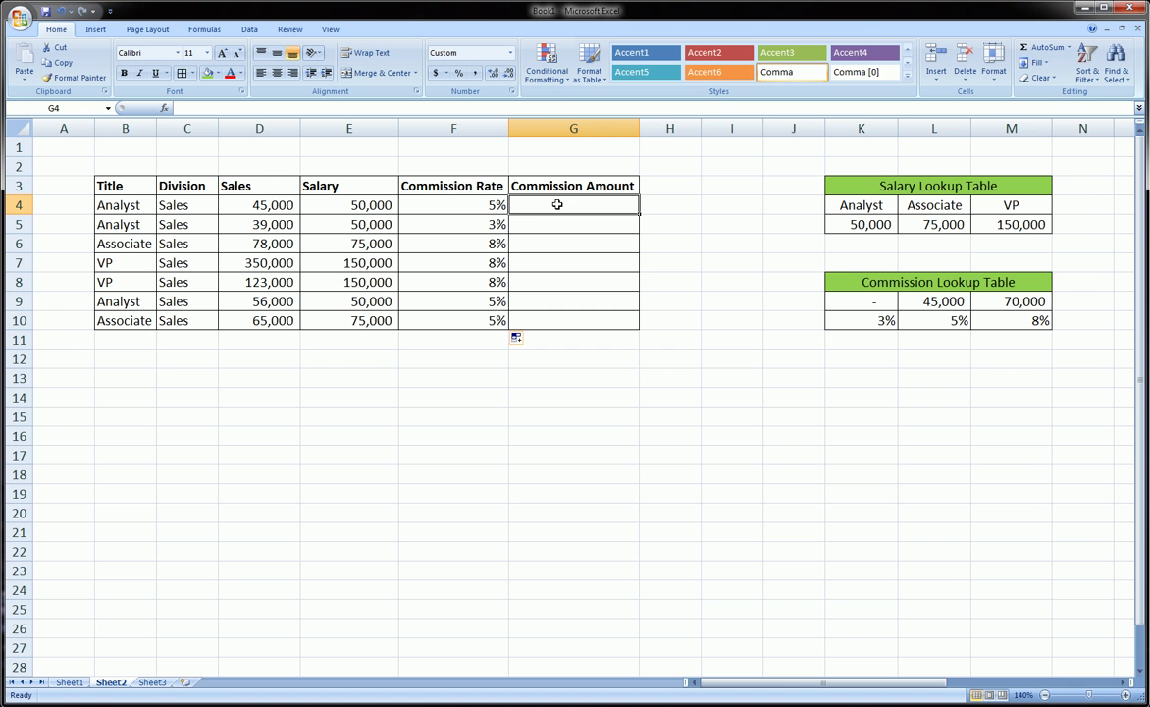
{"action": "type", "text": "="}
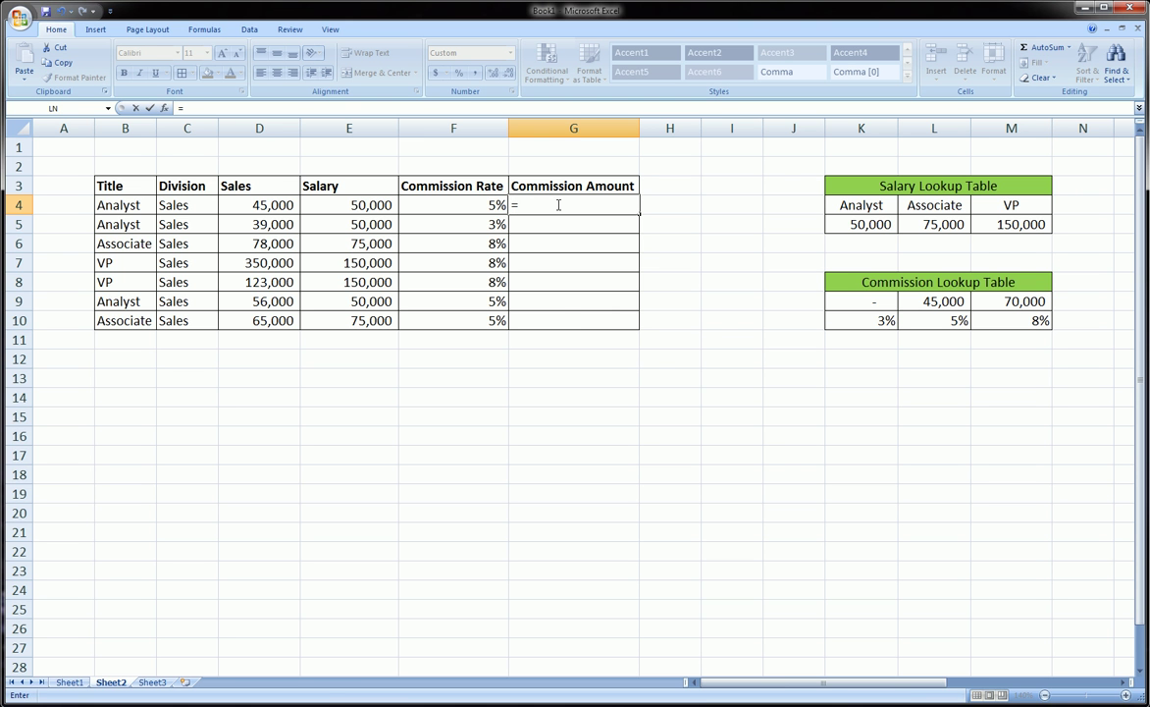
{"action": "type", "text": "45"}
{"action": "key", "text": "BackSpace"}
{"action": "key", "text": "BackSpace"}
{"action": "left_click", "coordinate": [266, 204]}
{"action": "type", "text": "*"}
{"action": "left_click", "coordinate": [465, 197]}
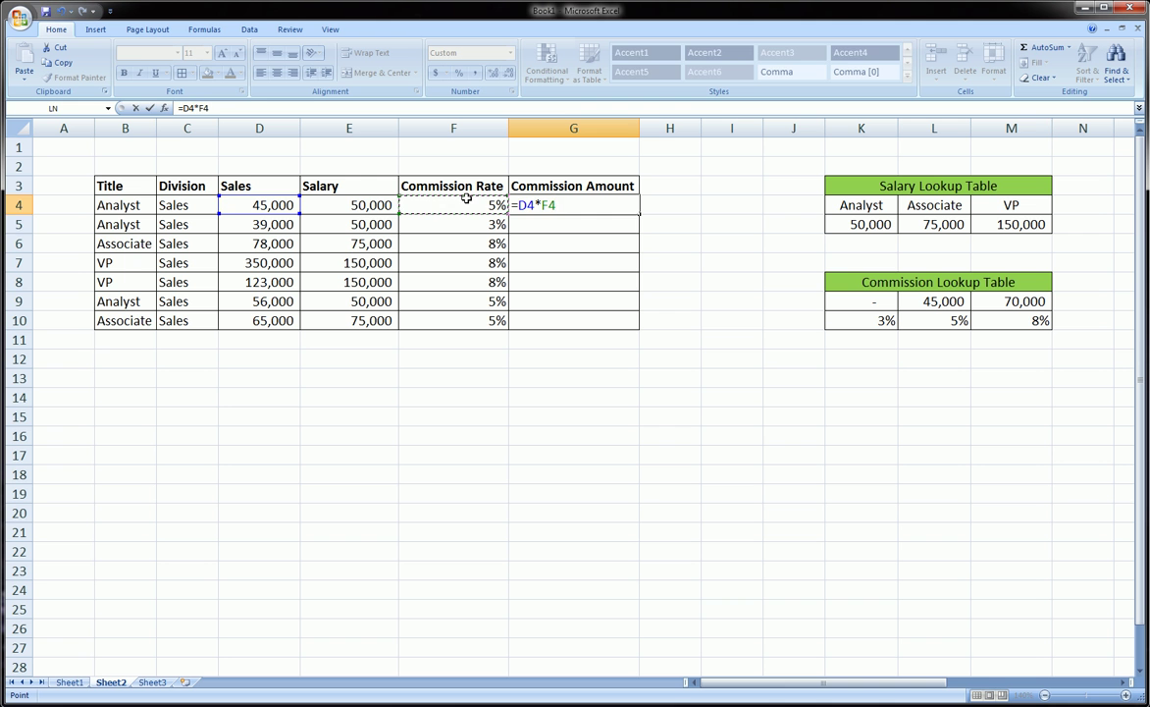
{"action": "key", "text": "Return"}
{"action": "left_click", "coordinate": [574, 204]}
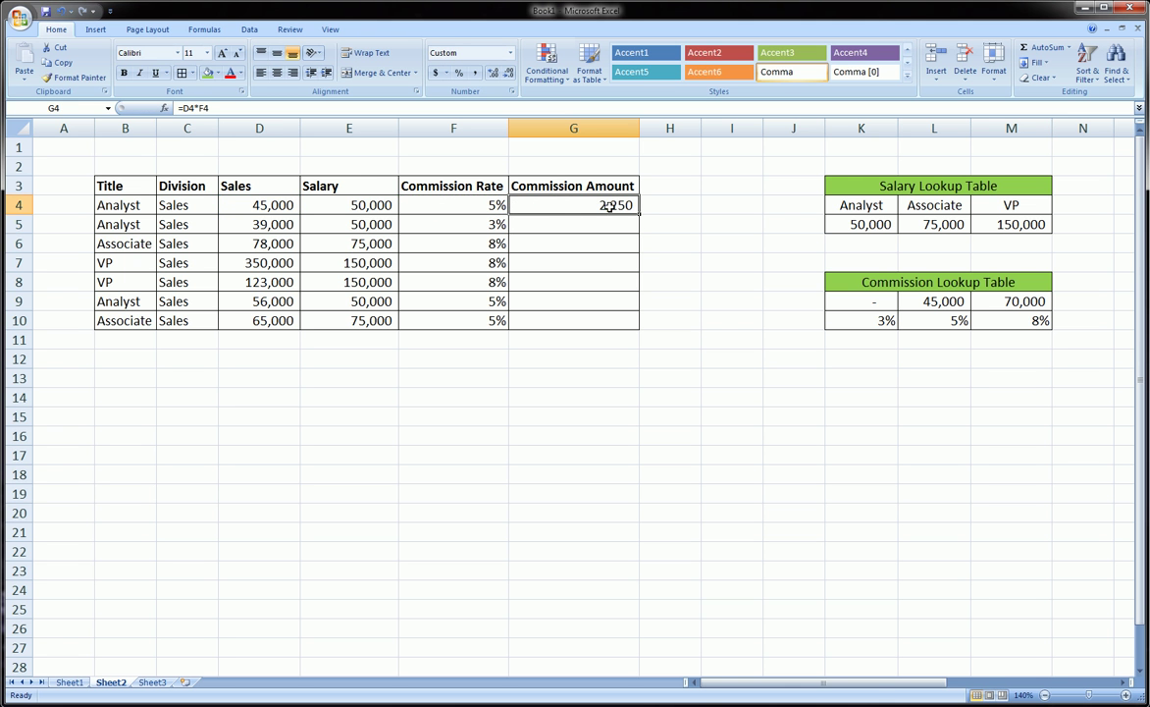
Step: Fill the G4 formula down through G10, and clear the contents of G4:G10
{"action": "left_click_drag", "start_coordinate": [639, 214], "coordinate": [633, 325]}
{"action": "left_click_drag", "start_coordinate": [606, 206], "coordinate": [611, 325]}
{"action": "key", "text": "Delete"}
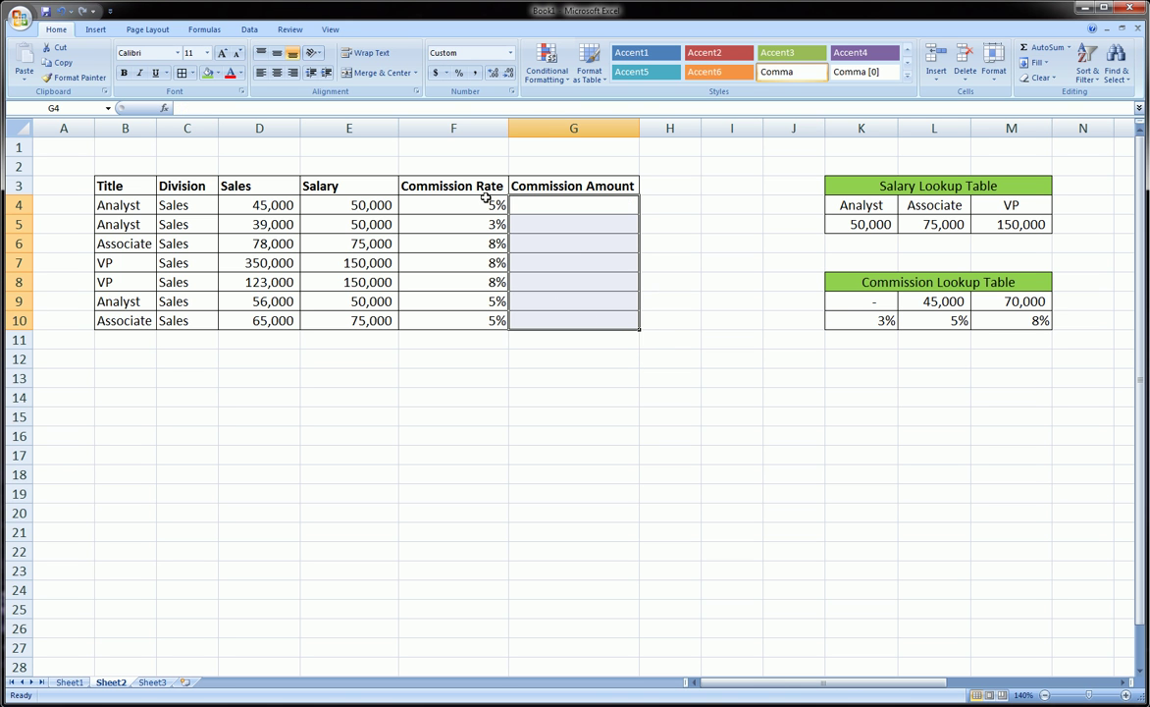
Step: Enter =HLOOKUP(D4,$K$9:$M$10,2,TRUE)*D4 in G4 to calculate the commission amount directly from the commission lookup table
{"action": "left_click_drag", "start_coordinate": [453, 202], "coordinate": [497, 316]}
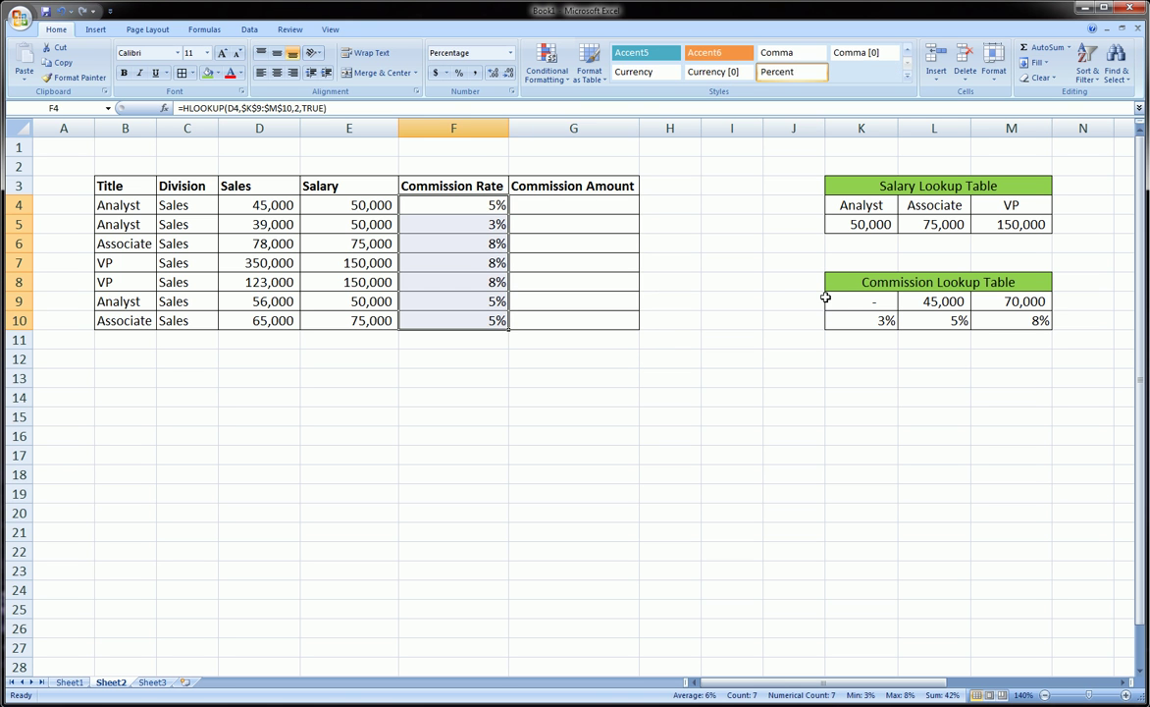
{"action": "left_click", "coordinate": [598, 208]}
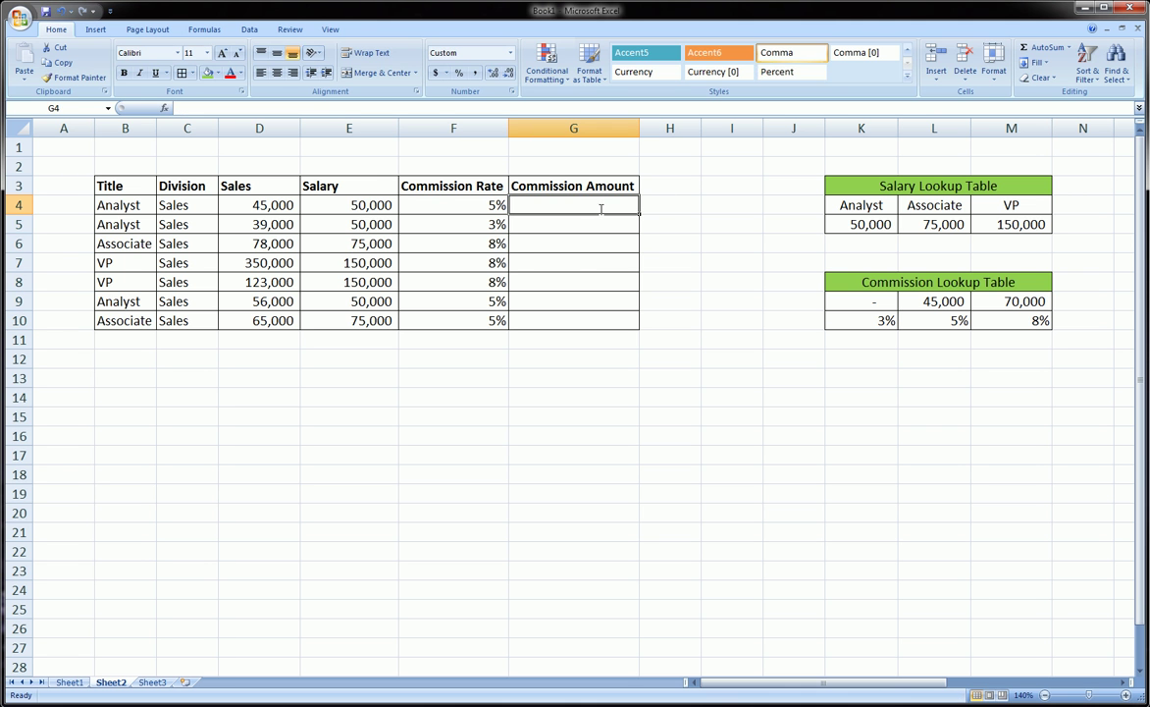
{"action": "type", "text": "=h"}
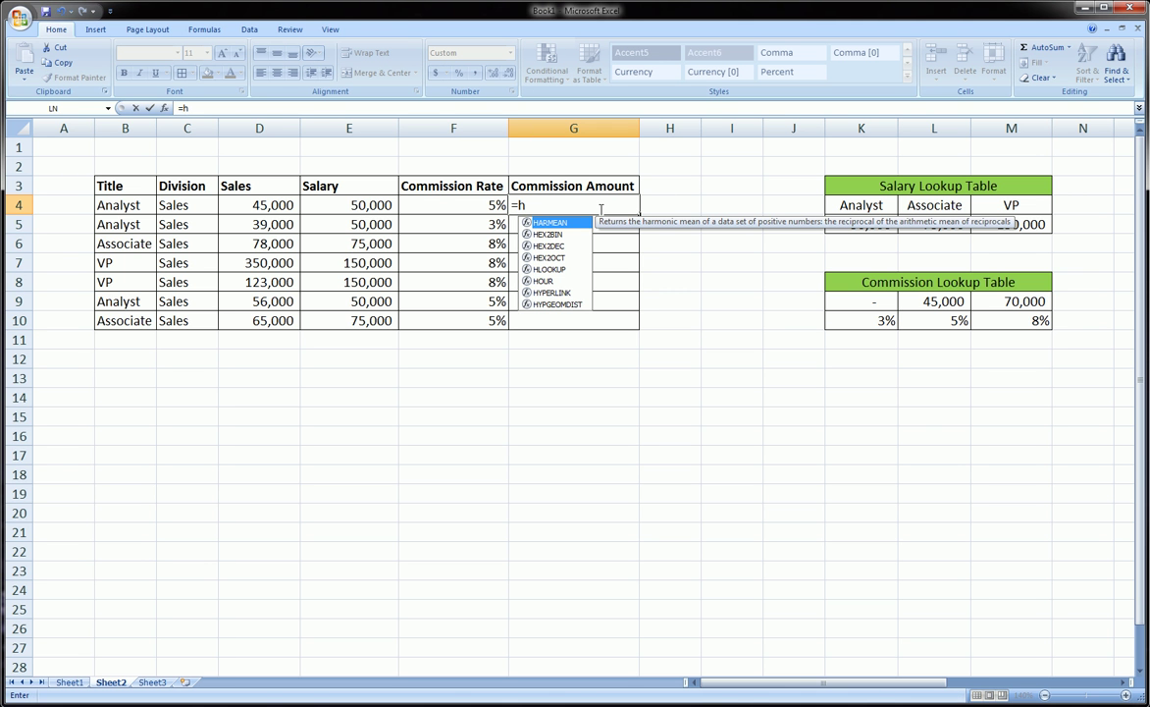
{"action": "type", "text": "lookup("}
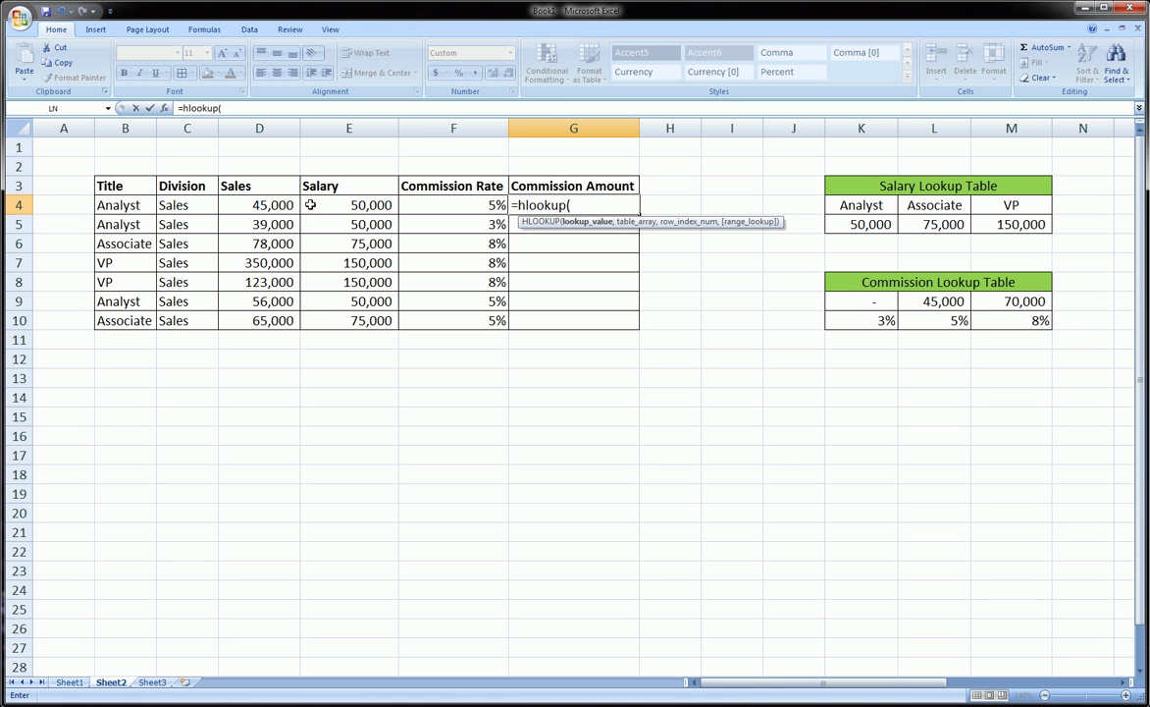
{"action": "left_click", "coordinate": [284, 205]}
{"action": "type", "text": ","}
{"action": "left_click_drag", "start_coordinate": [839, 303], "coordinate": [1006, 322]}
{"action": "key", "text": "F4"}
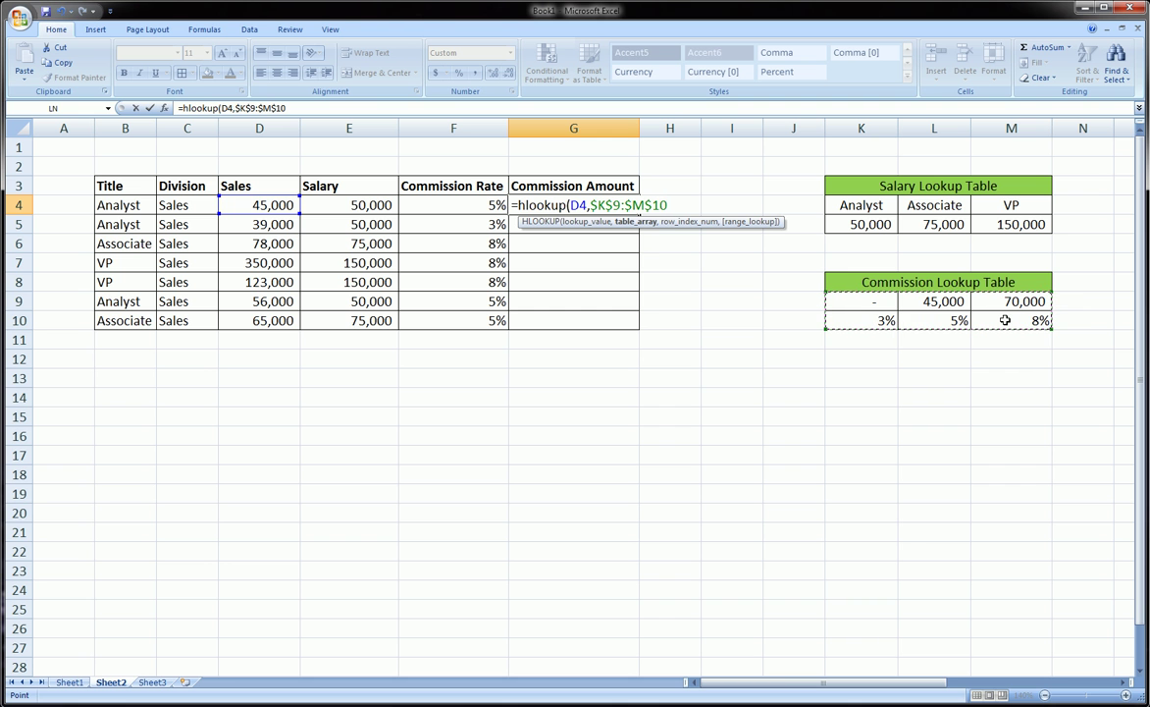
{"action": "type", "text": ","}
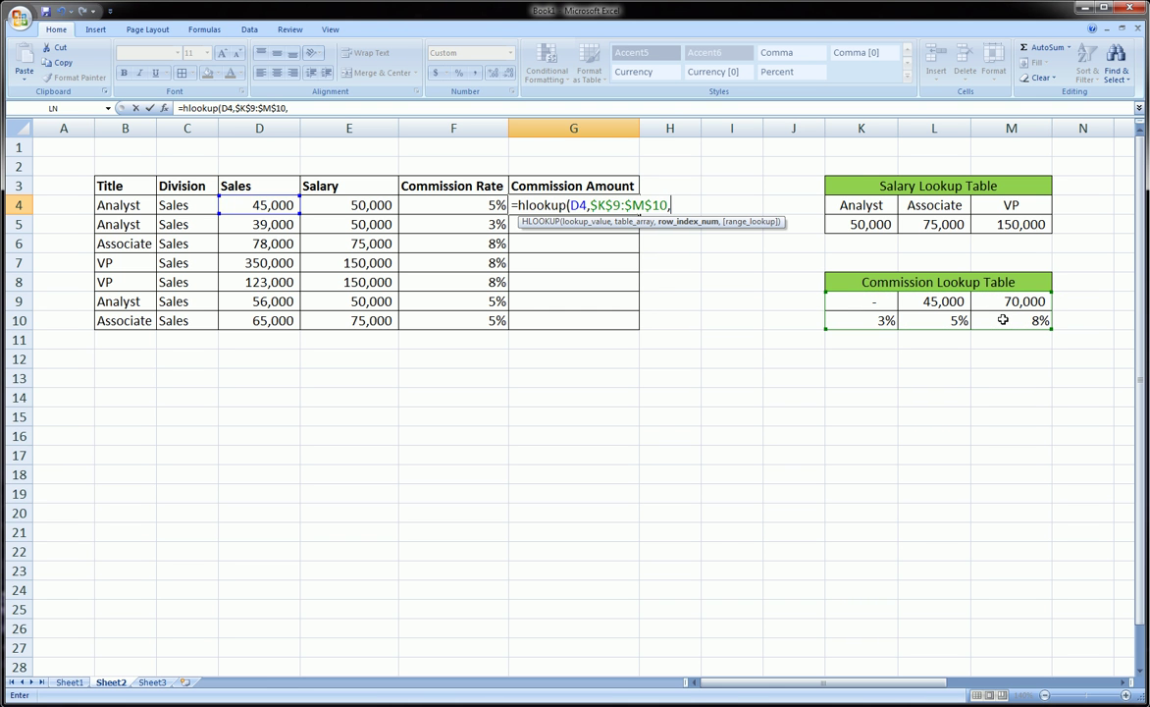
{"action": "type", "text": "2,true)"}
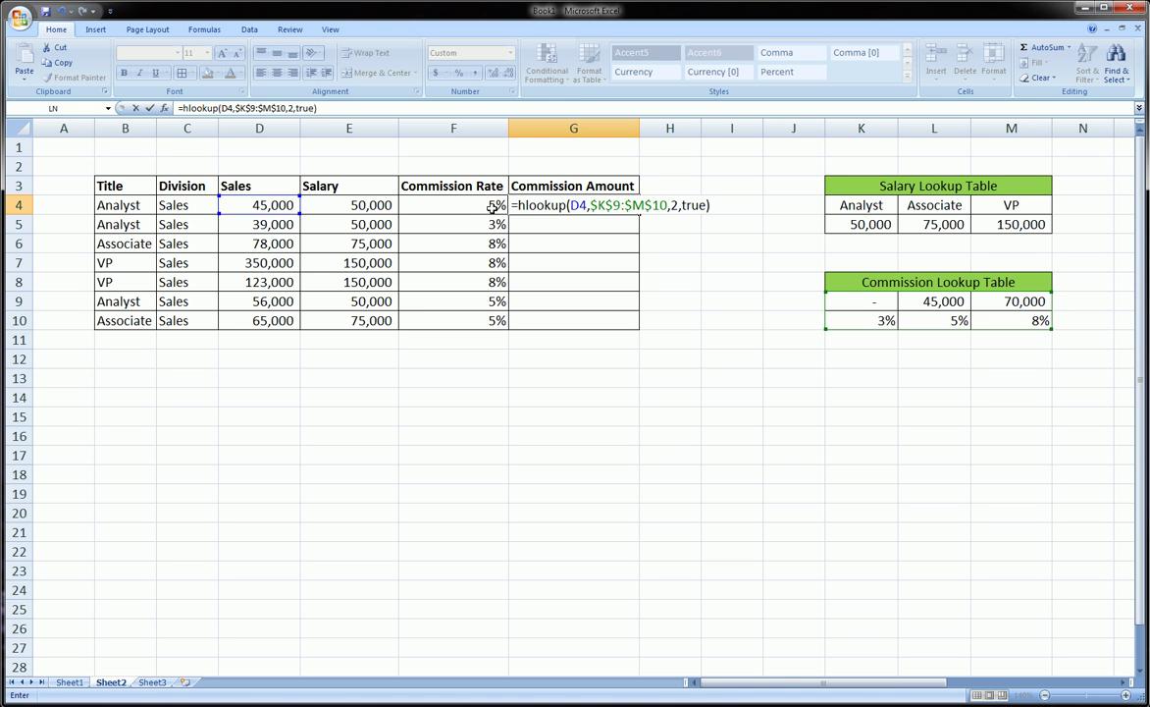
{"action": "type", "text": "*"}
{"action": "left_click", "coordinate": [266, 203]}
{"action": "key", "text": "Return"}
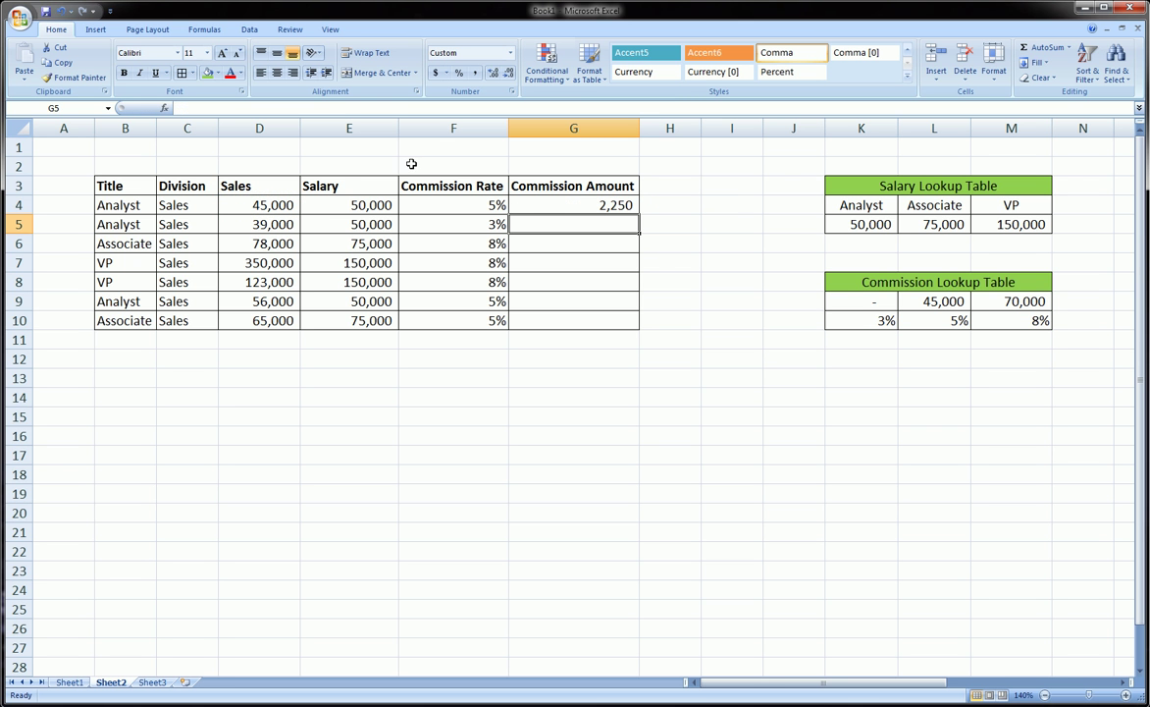
Step: Fill the commission amount formula from G4 down through G10
{"action": "left_click", "coordinate": [559, 201]}
{"action": "left_click_drag", "start_coordinate": [638, 214], "coordinate": [633, 328]}
{"action": "left_click", "coordinate": [617, 397]}
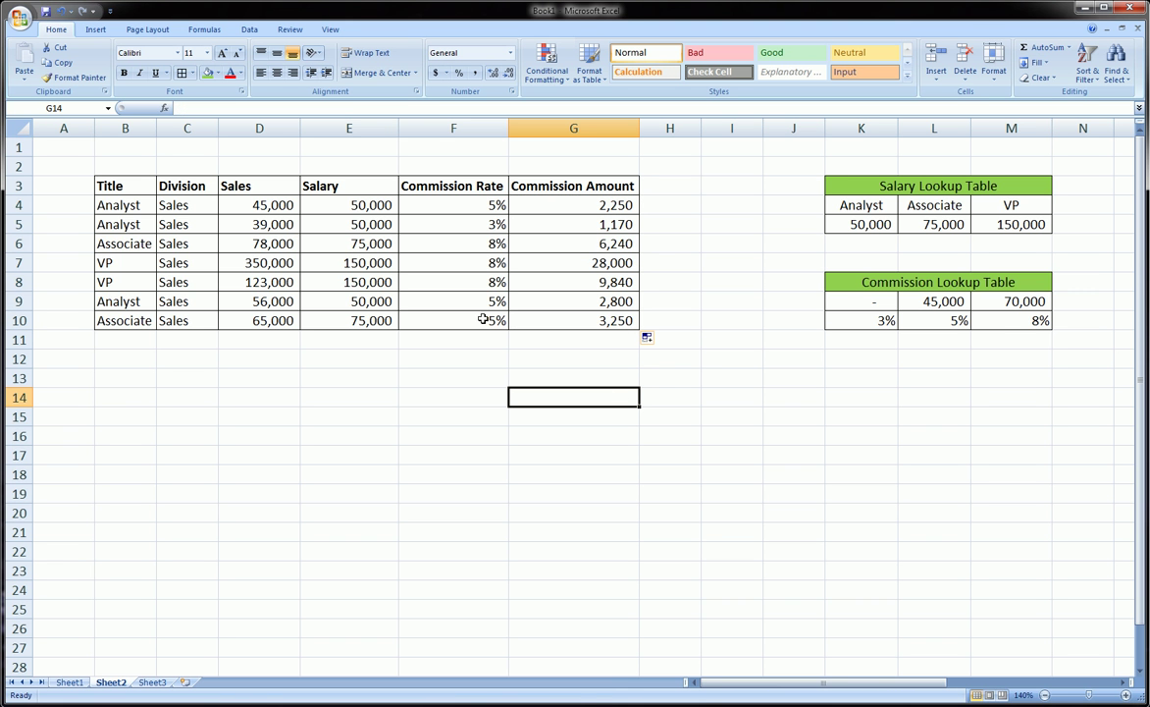